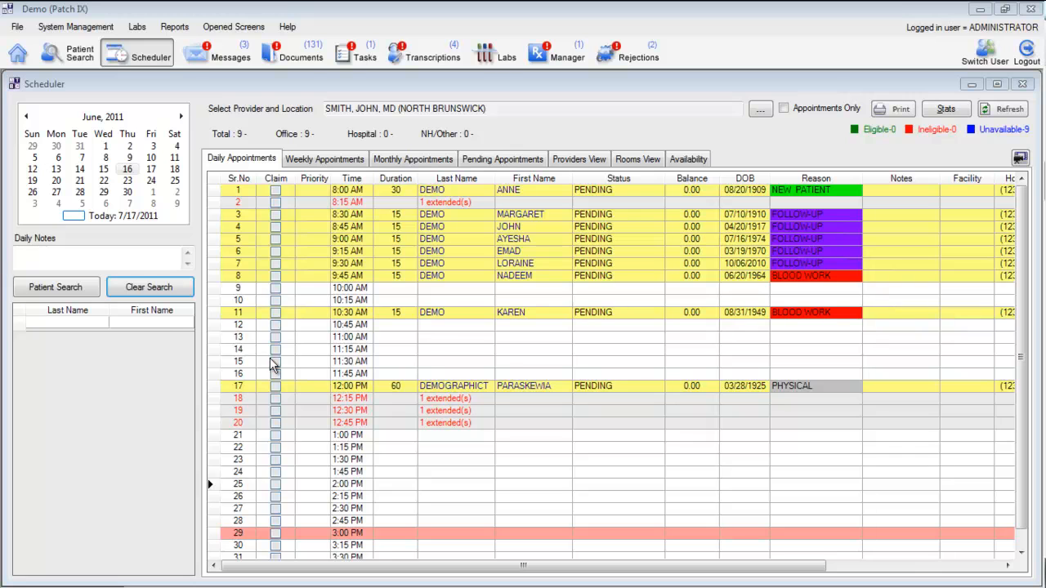
Step: Find the existing patient by last name in the scheduler's patient list and select the second matching record
click(43, 330)
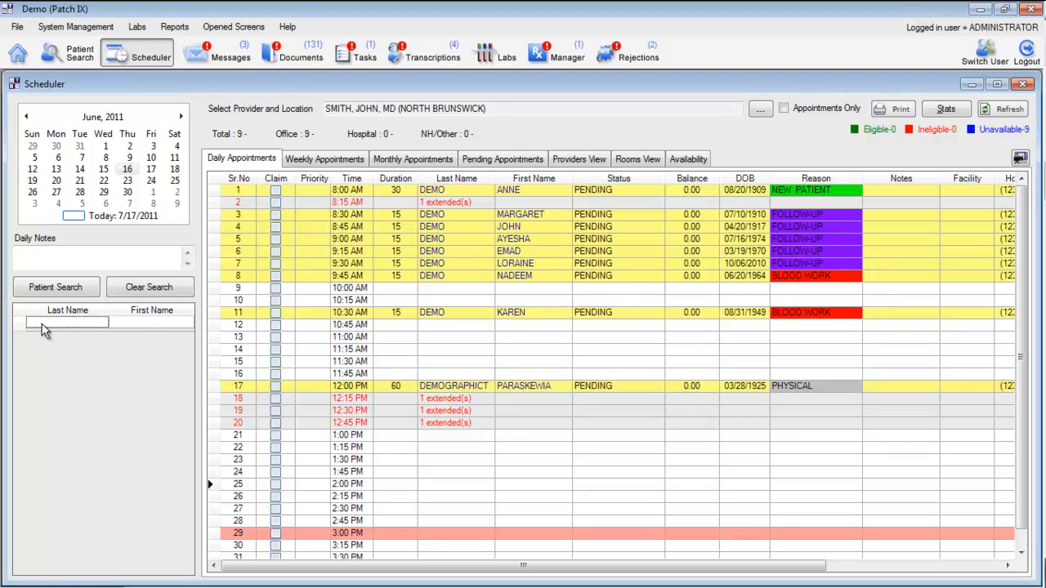
text(smith)
key(Tab)
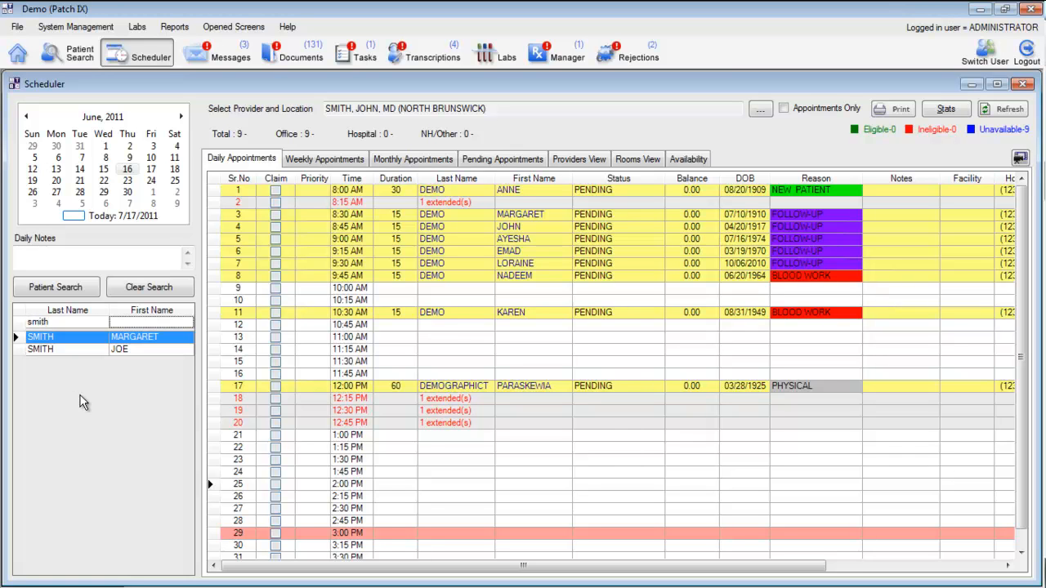
click(71, 351)
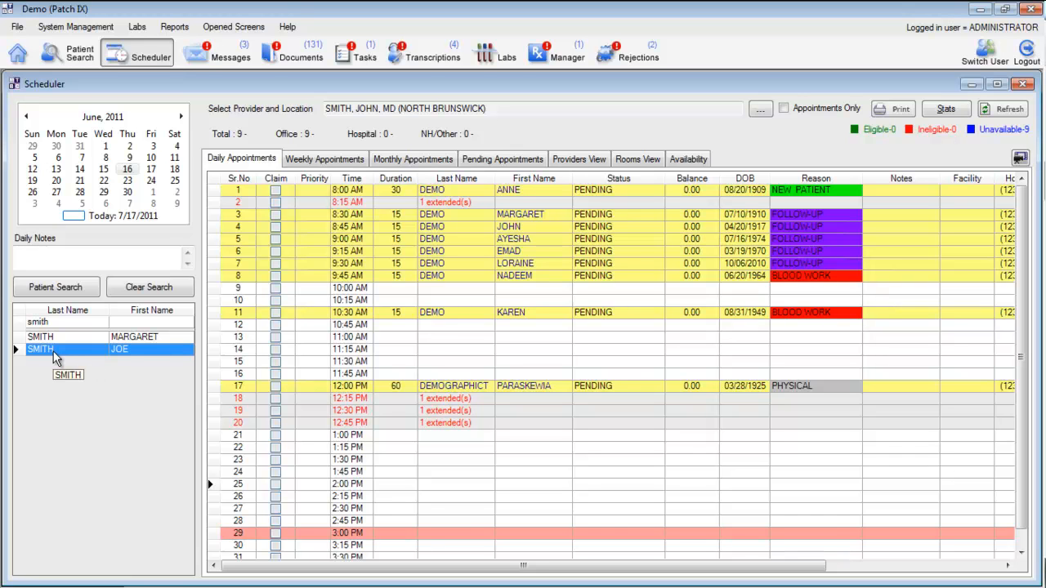
Step: Book the selected patient into the 11:00 AM slot with the visit reason BLOOD WORK and save the appointment
drag(53, 350, 393, 337)
drag(398, 341, 398, 336)
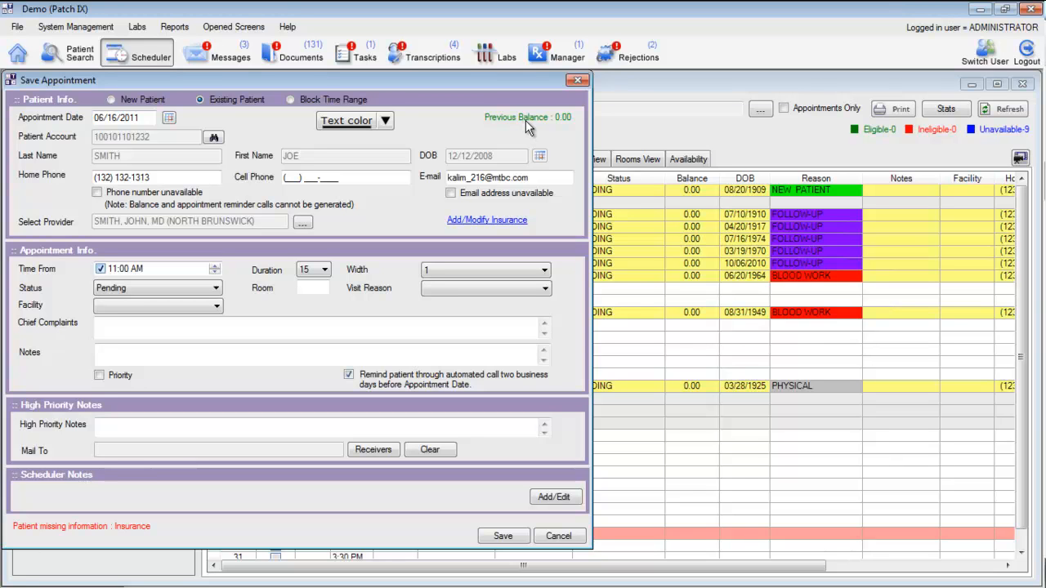
click(495, 289)
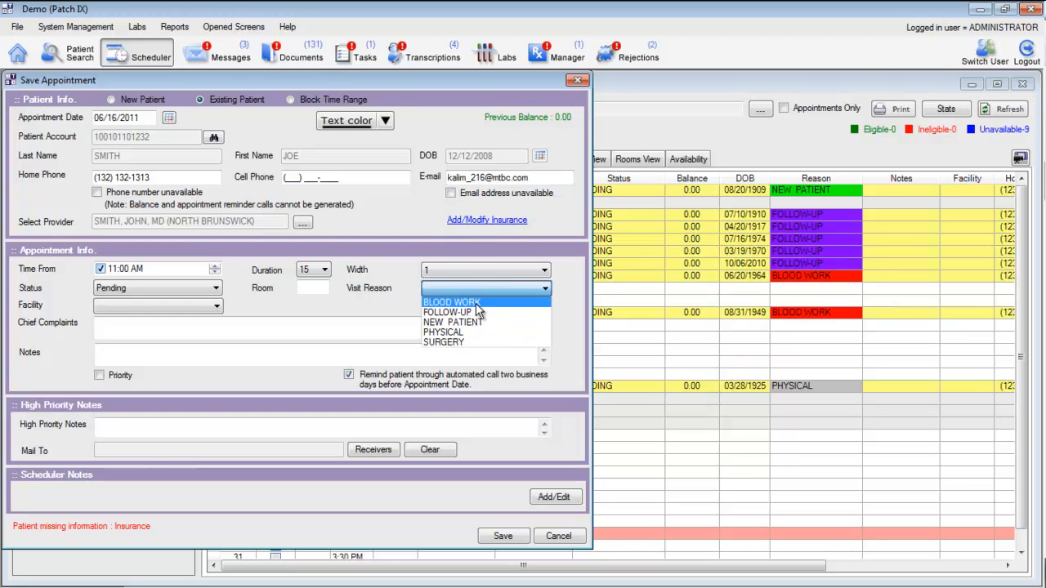
click(478, 303)
click(502, 536)
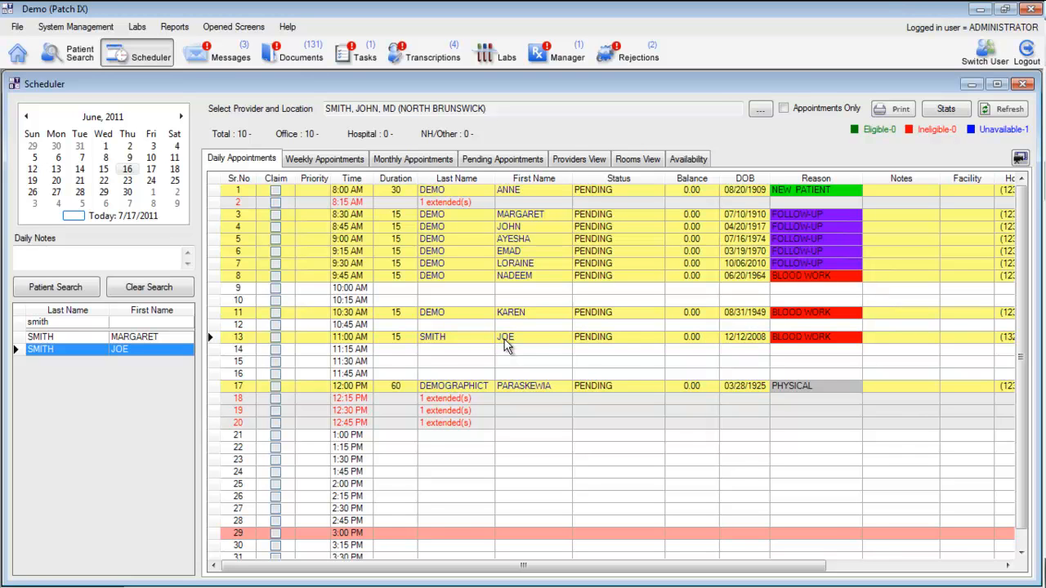
Step: Start an appointment in the 1:15 PM slot and assign the existing patient by looking up their last name
double_click(386, 447)
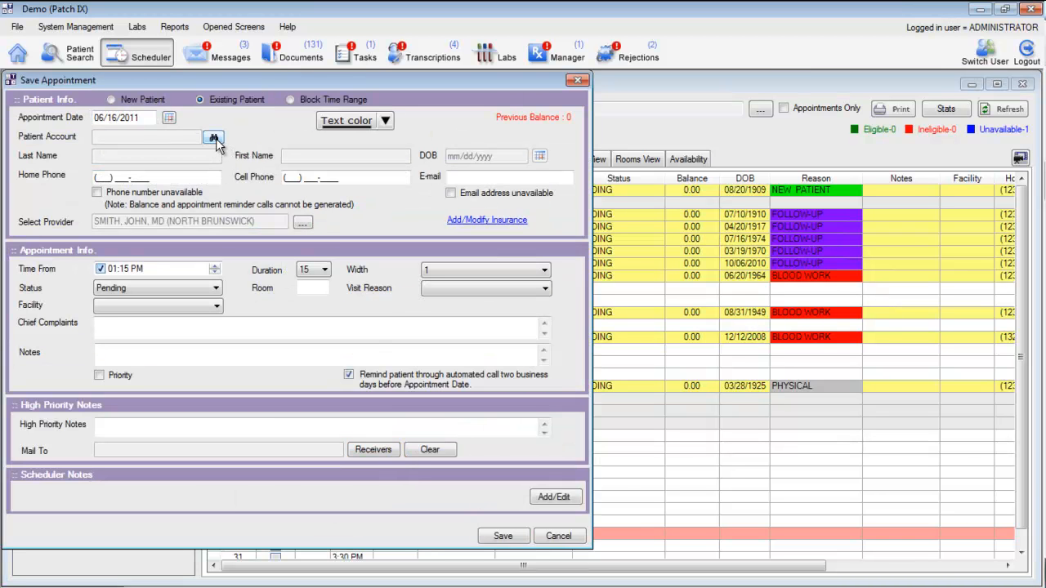
click(214, 139)
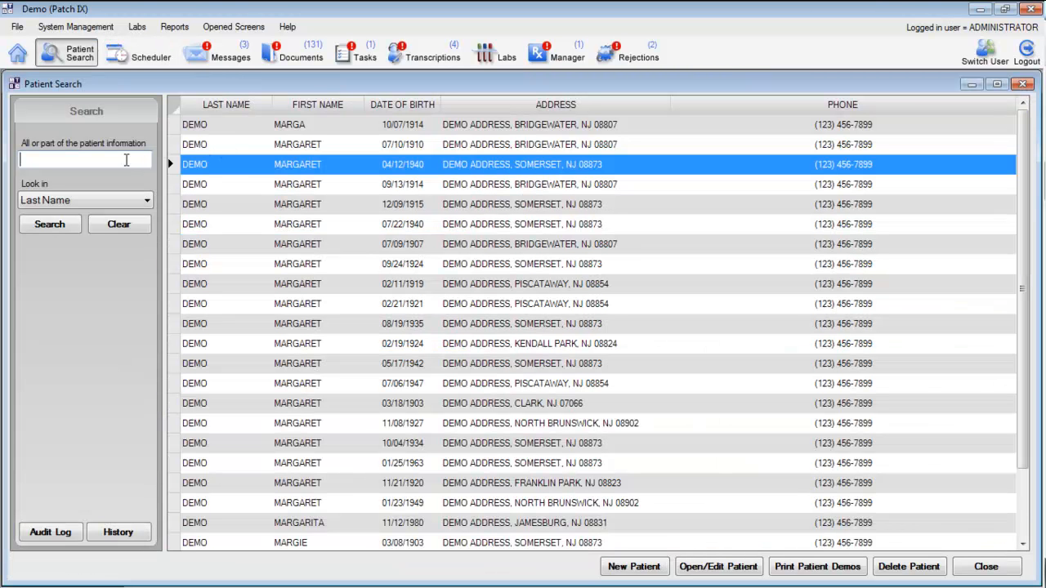
text(smith)
key(Return)
double_click(275, 146)
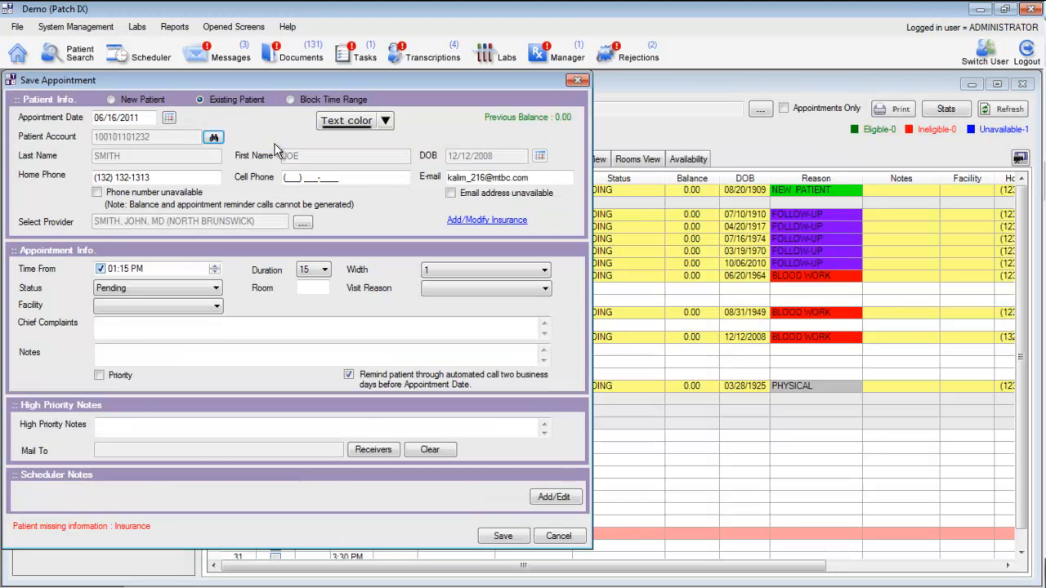
Step: Set the 1:15 PM appointment's visit reason to FOLLOW-UP and save it
click(451, 287)
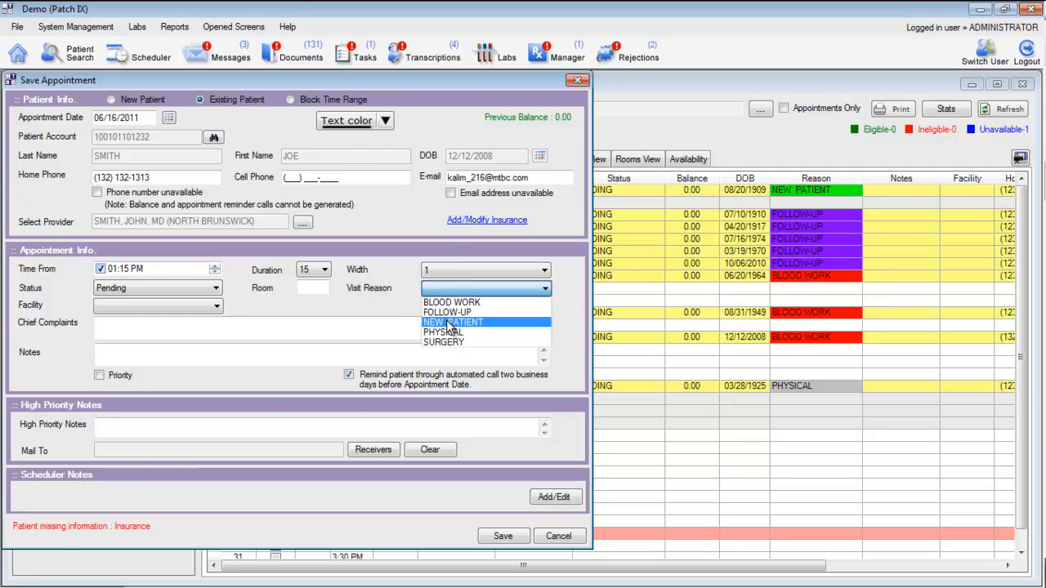
click(448, 313)
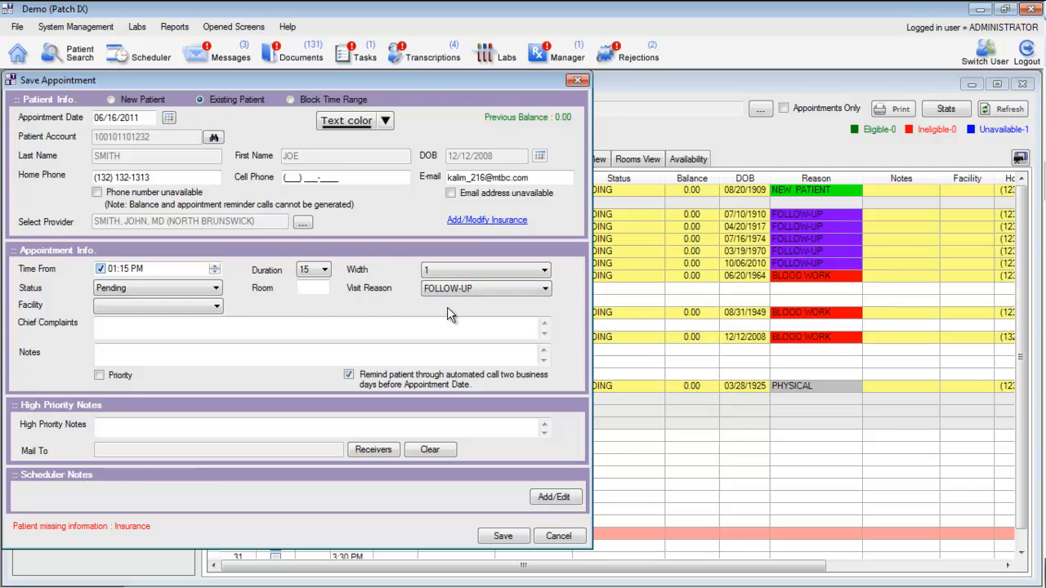
click(513, 537)
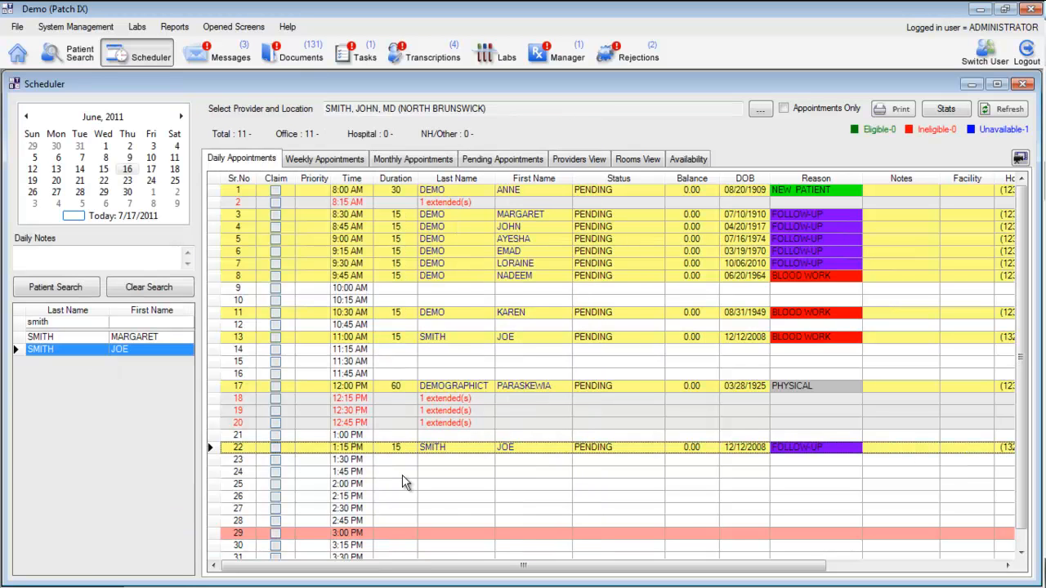
Step: Start a 1:45 PM appointment for a new patient and enter the patient's last and first name
double_click(402, 474)
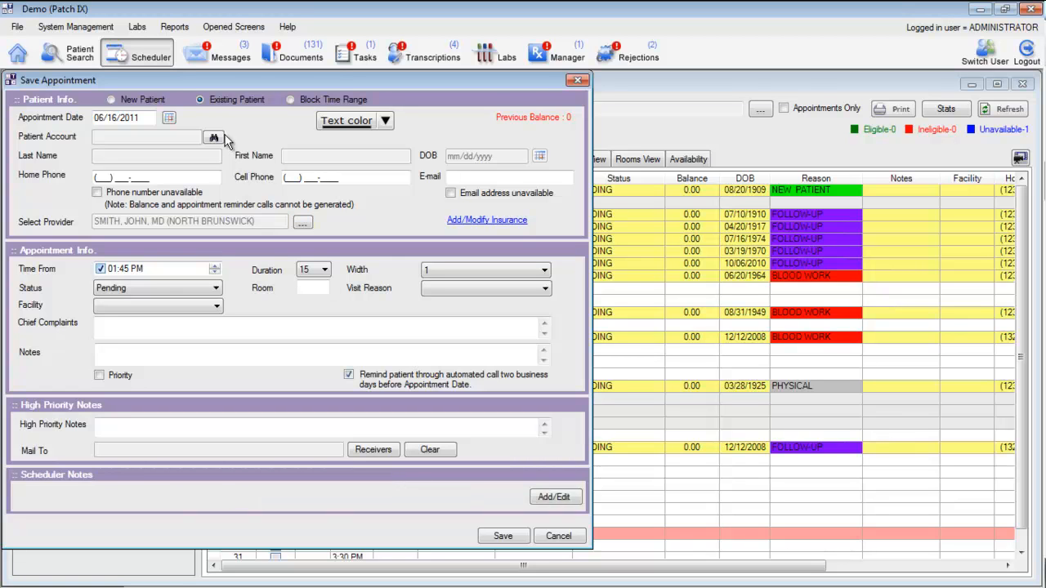
click(114, 101)
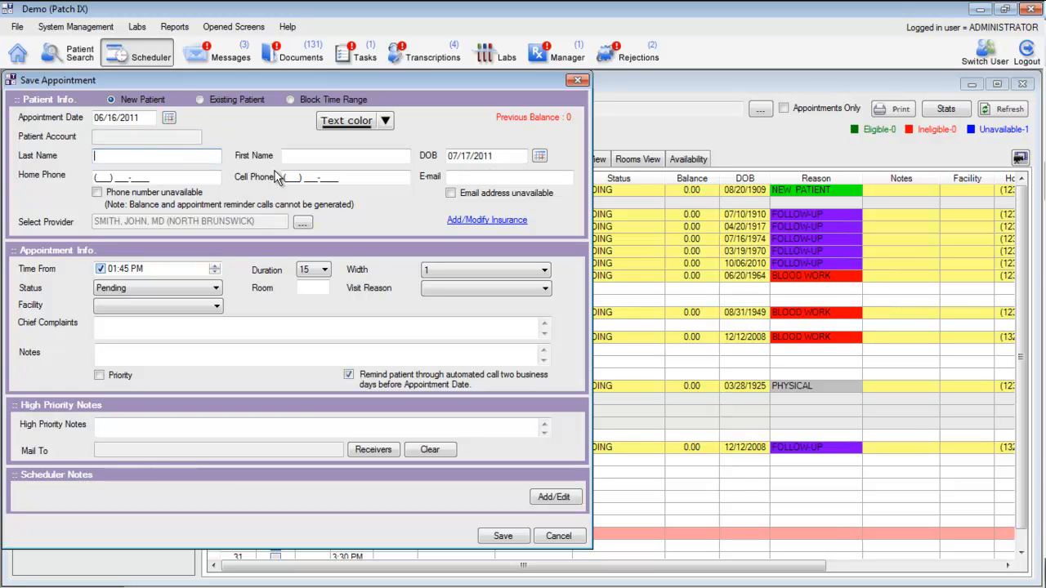
key(Tab)
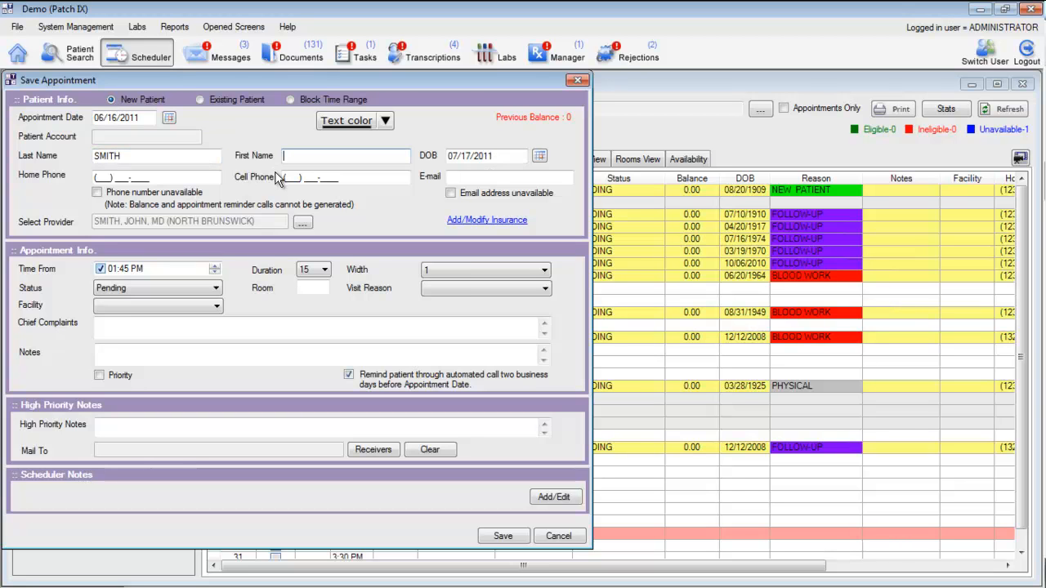
key(Tab)
Step: Enter the new patient's date of birth and home phone number, and mark the email address as unavailable
text(12/07/1981)
key(Tab)
key(Tab)
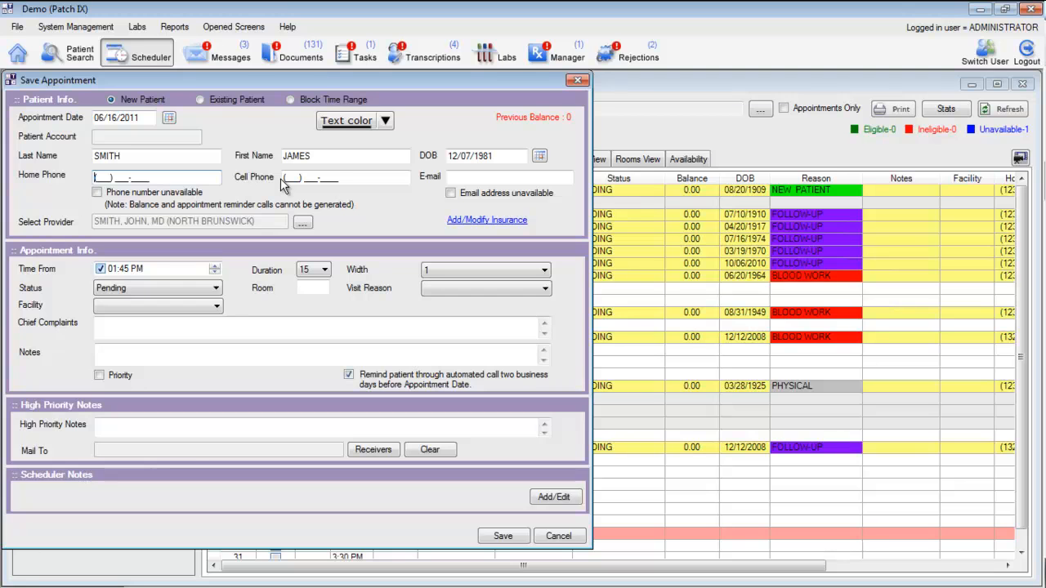
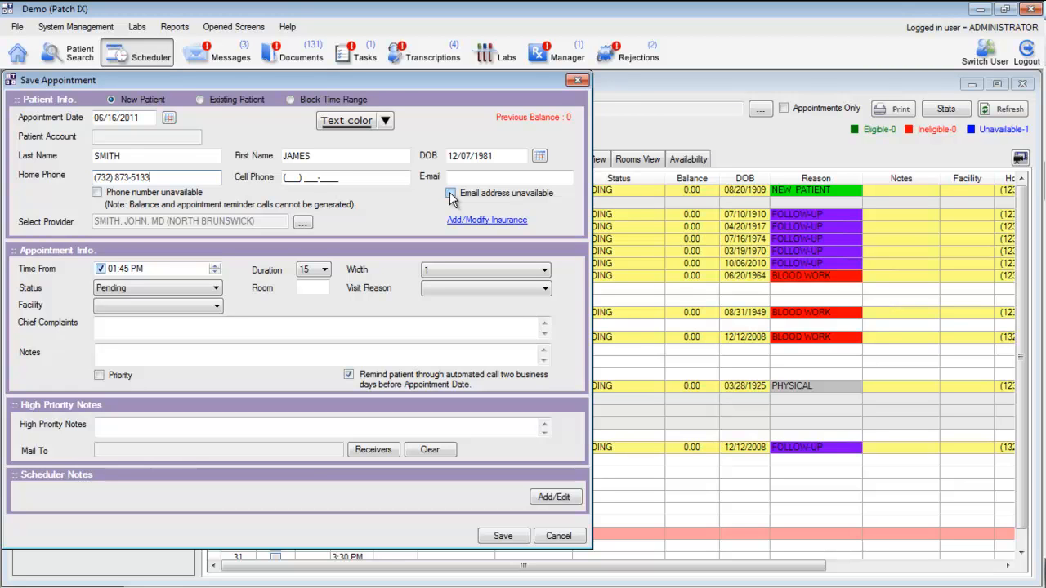
click(451, 195)
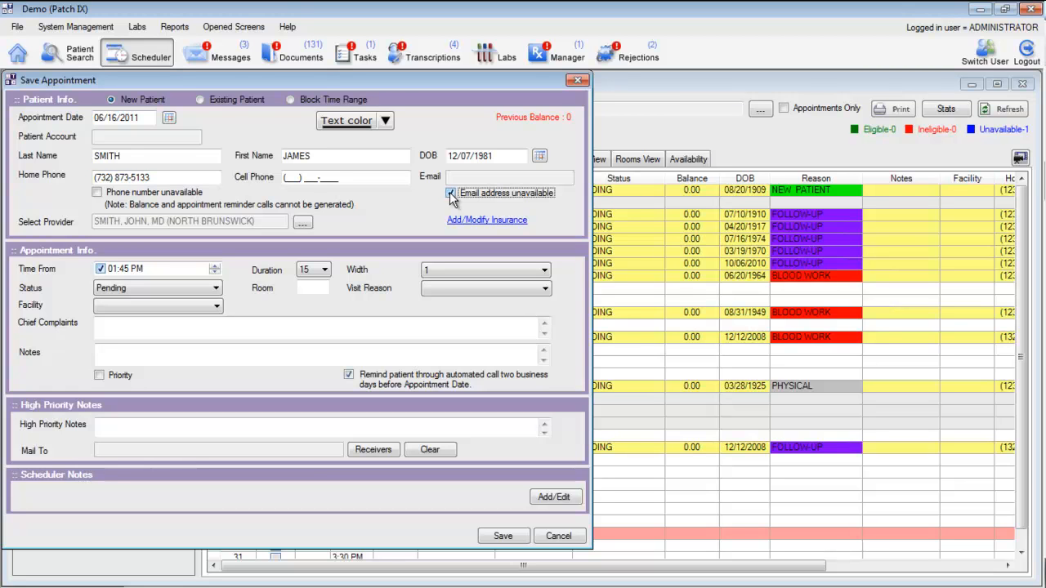
Step: Set the 1:45 PM appointment's visit reason to NEW PATIENT and save it
click(543, 290)
click(482, 322)
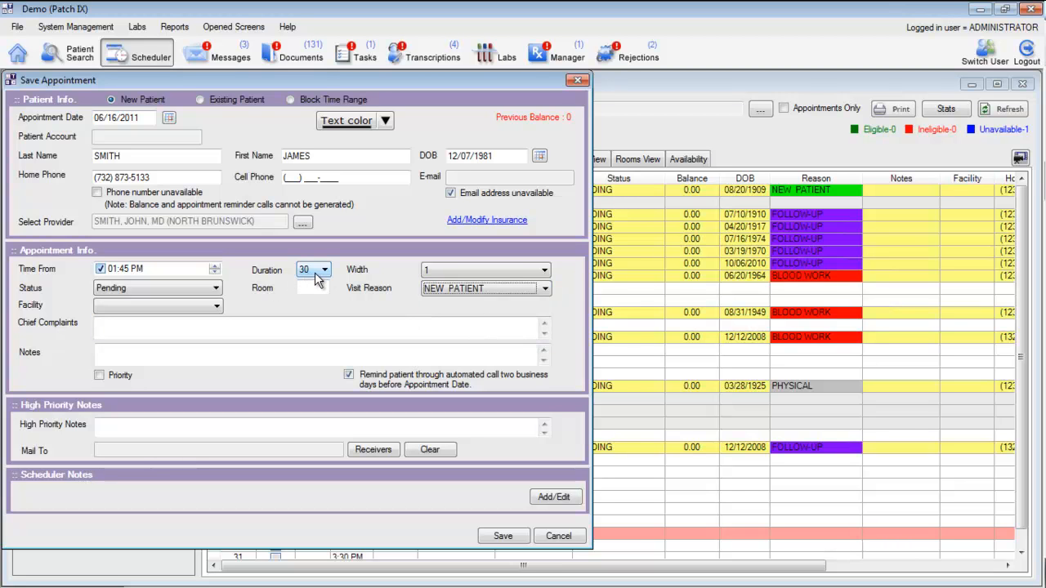
click(506, 541)
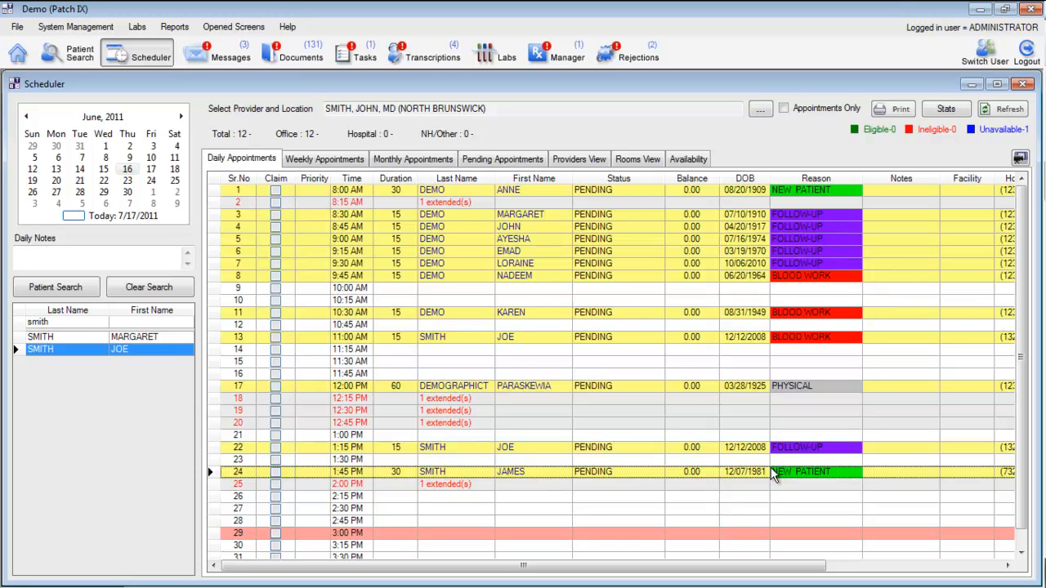
Step: Review the visit reason colors in the scheduler settings and compare the providers' colors in the appointment rules for two other providers
click(100, 30)
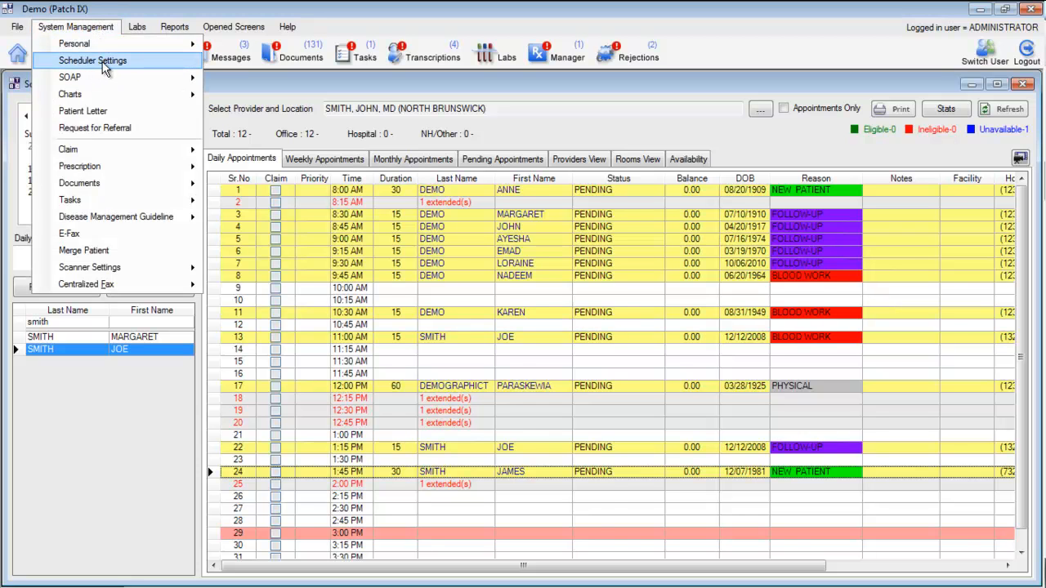
click(104, 63)
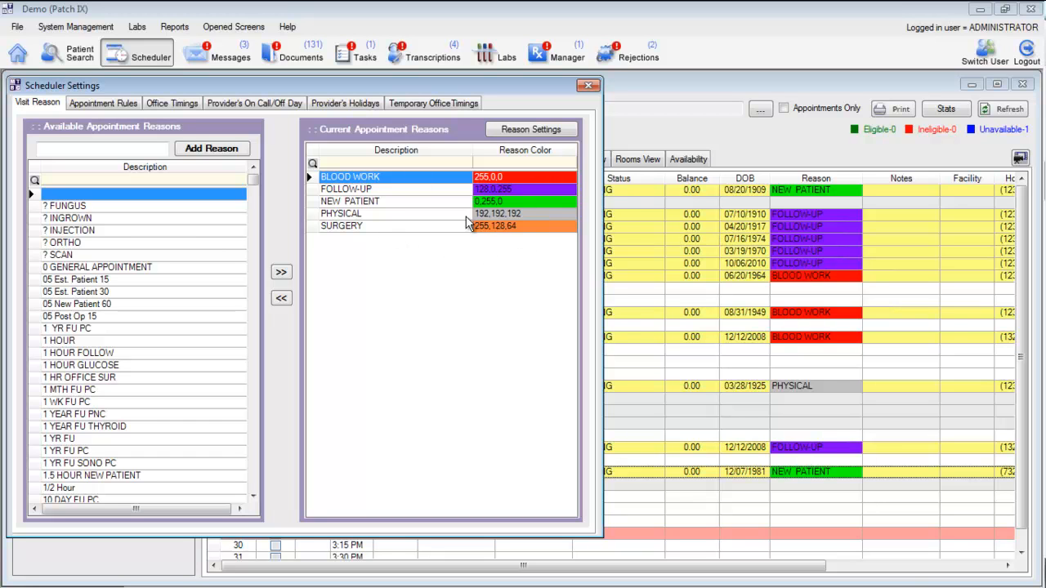
click(111, 110)
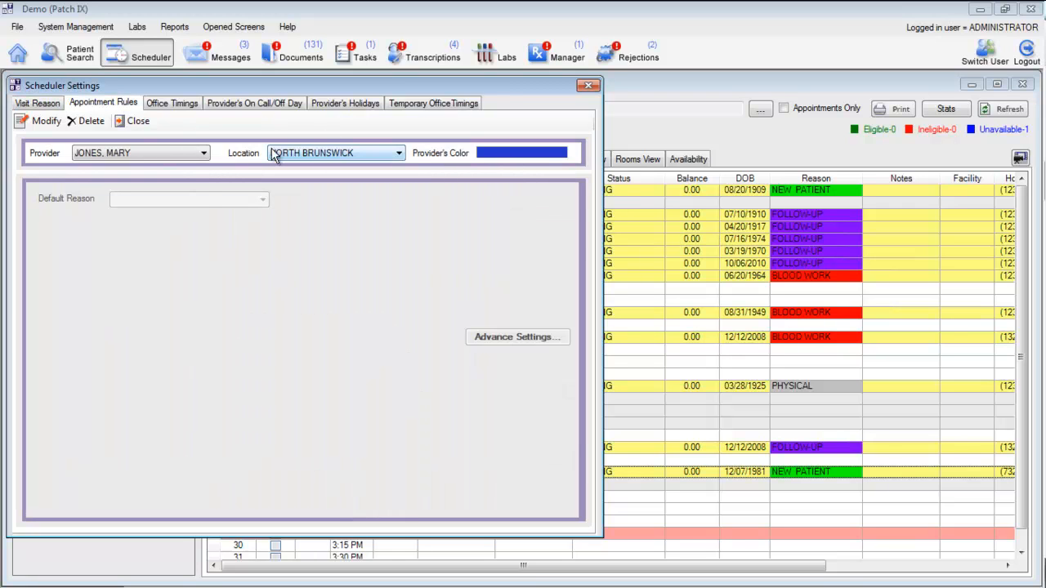
click(181, 155)
click(162, 169)
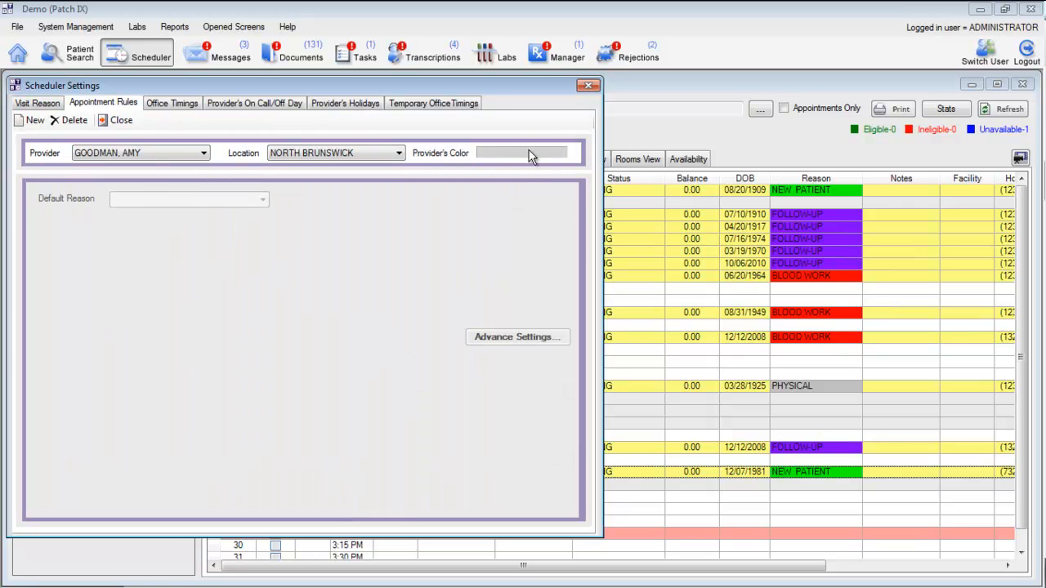
click(191, 145)
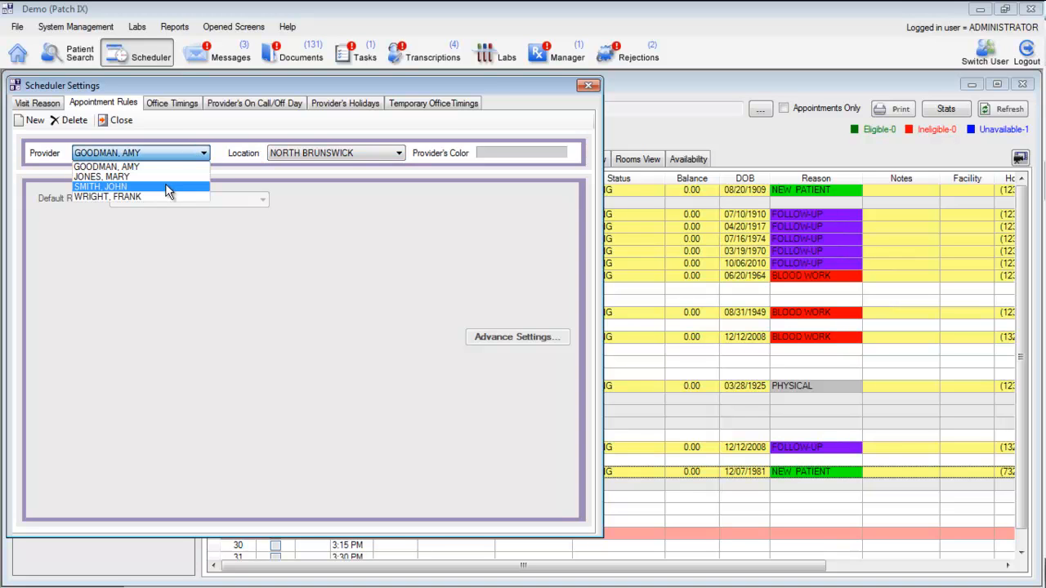
click(165, 184)
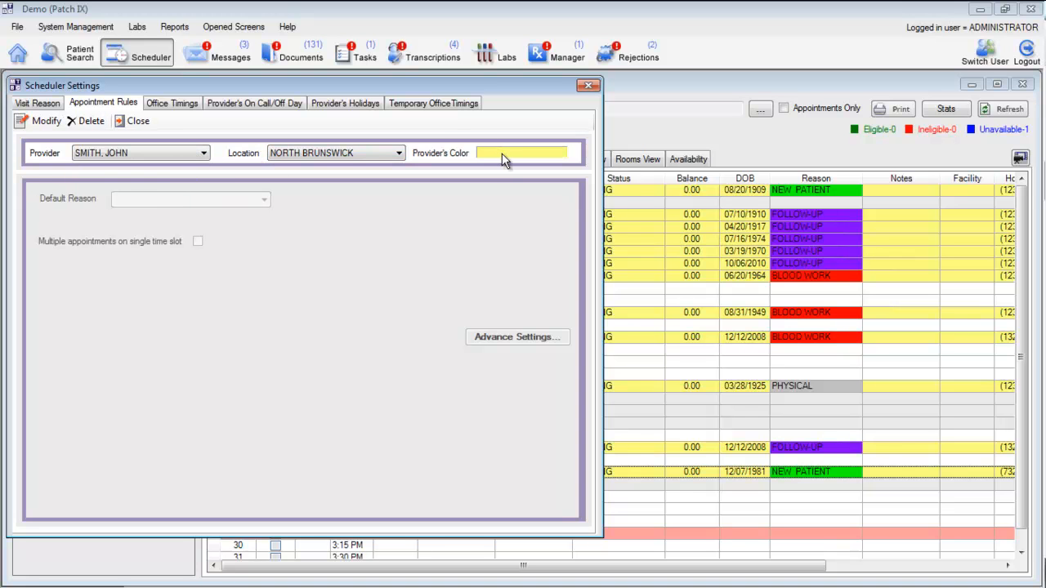
click(588, 86)
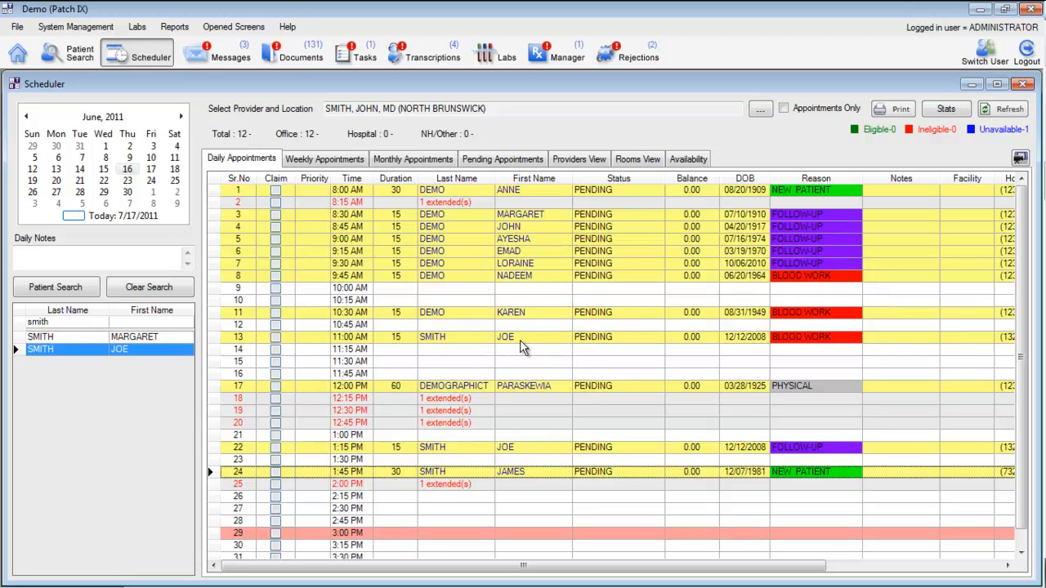
Step: Retrieve the patient record from the 11:00 AM appointment, view the personal details and close the record
right_click(448, 336)
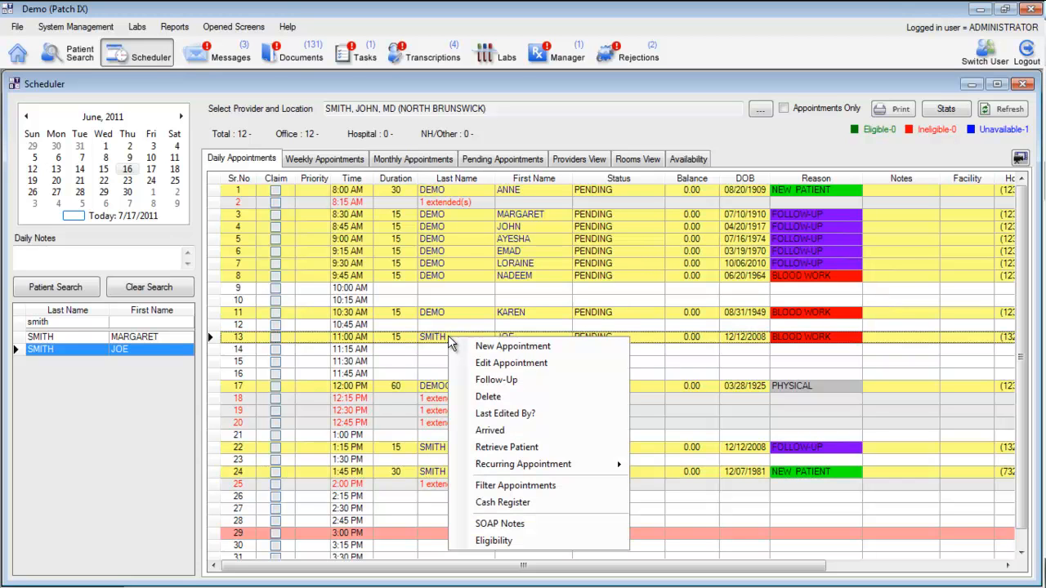
click(539, 448)
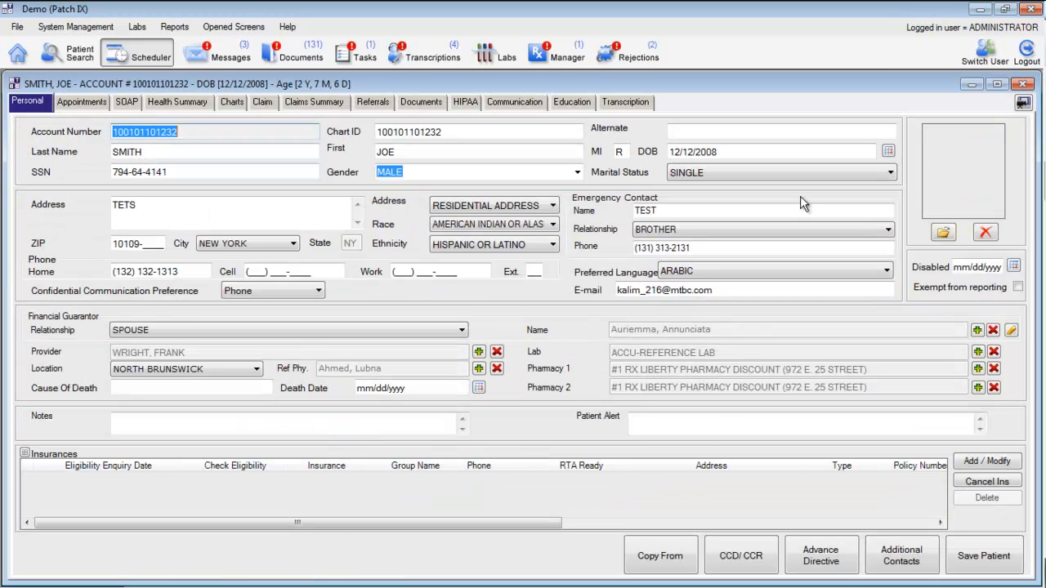
click(1023, 83)
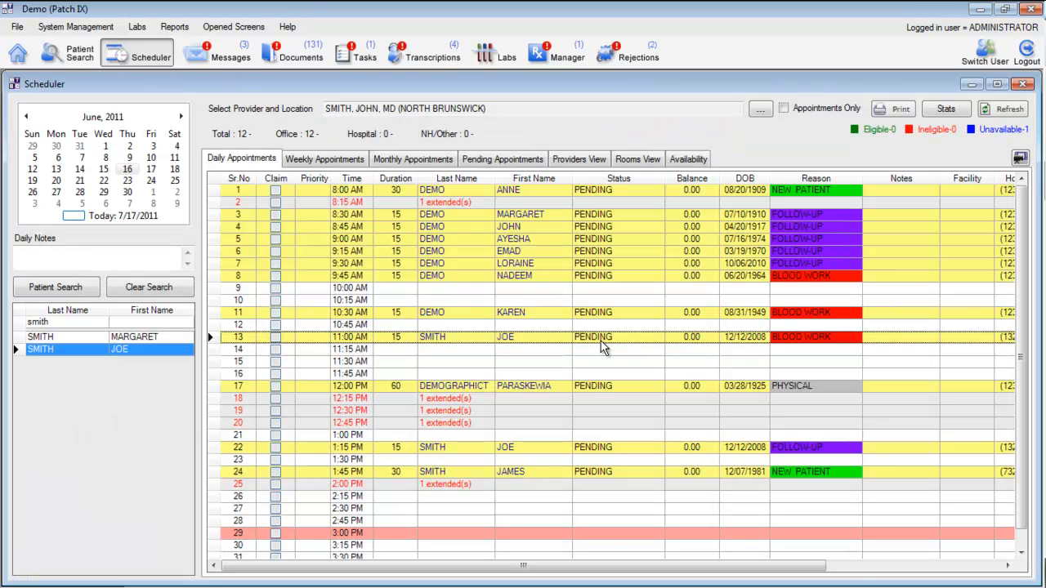
Step: Check who last edited the 11:00 AM appointment and dismiss the information
right_click(458, 343)
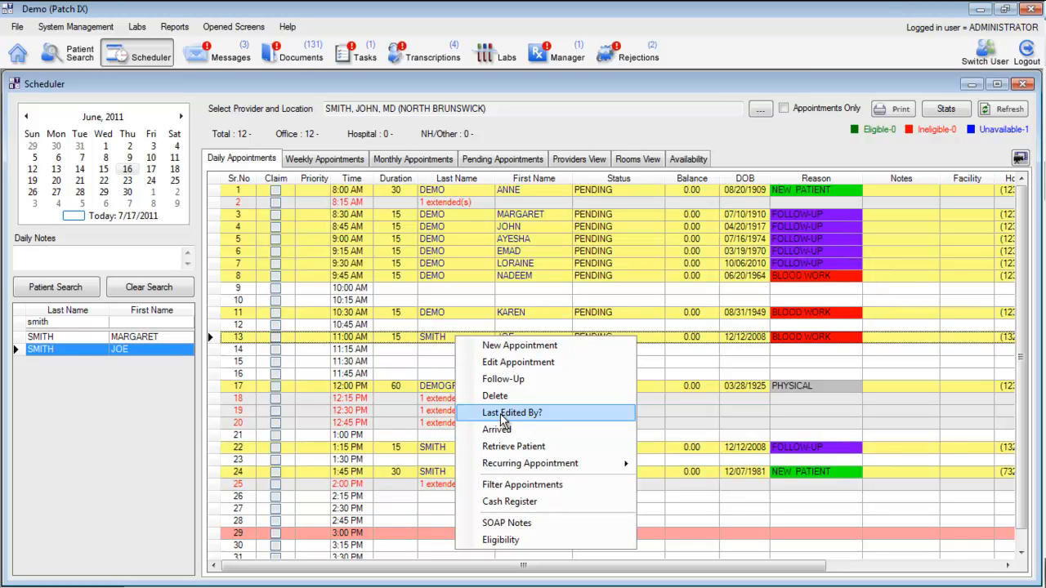
click(547, 412)
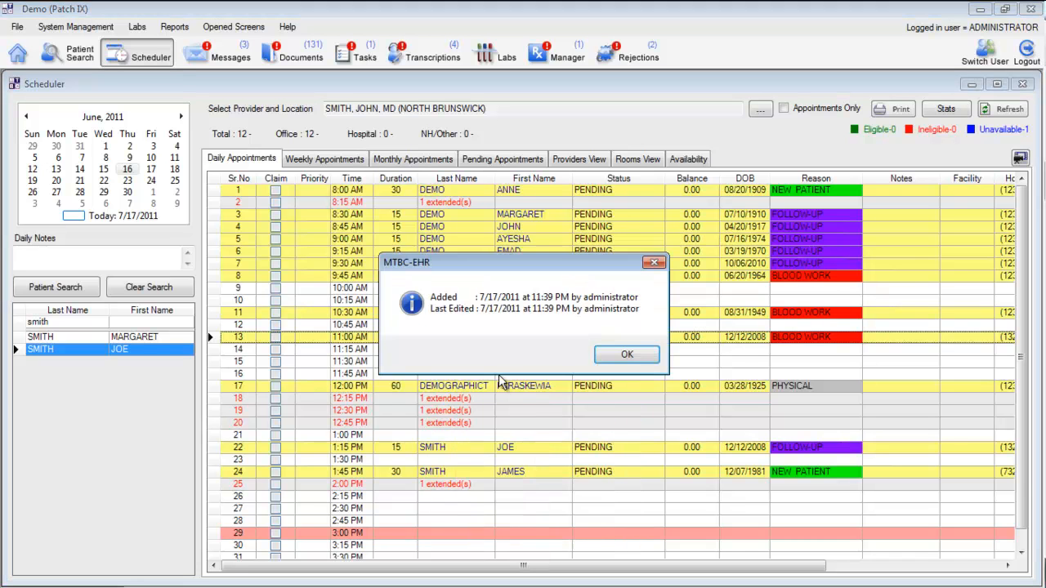
click(627, 357)
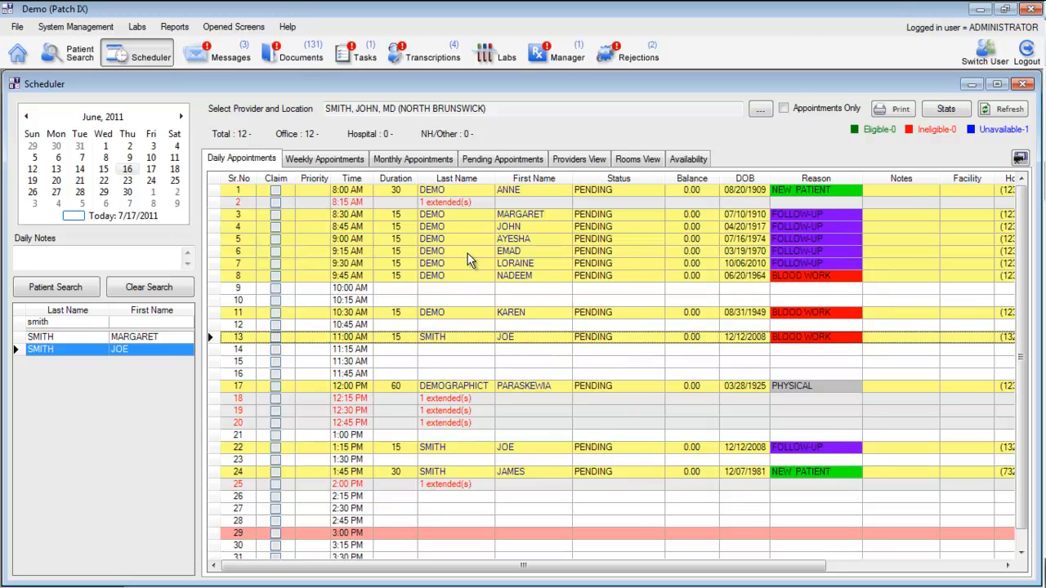
Step: View the cash register for the 9:15 AM appointment and close it
right_click(456, 255)
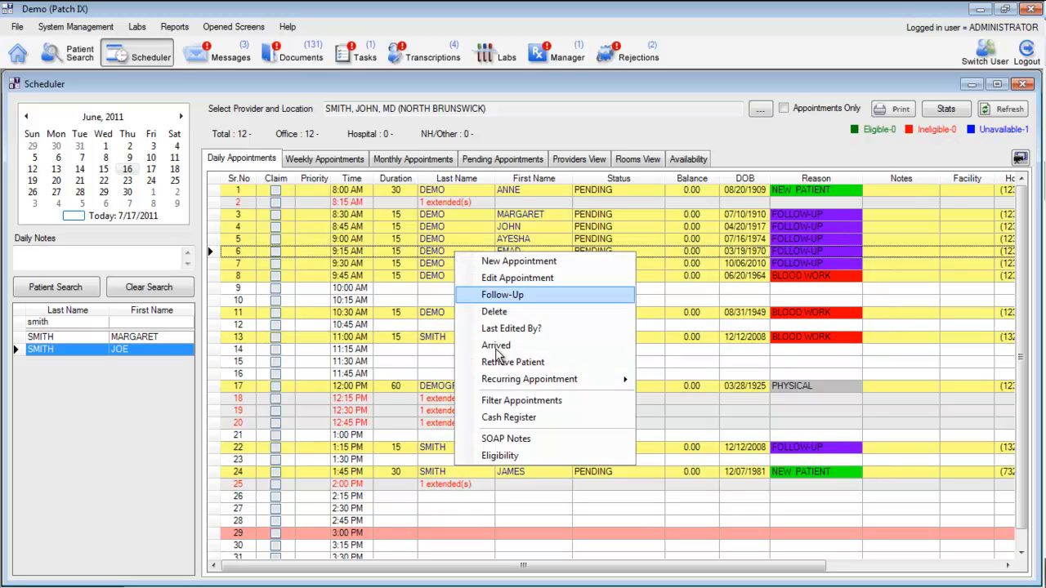
click(520, 418)
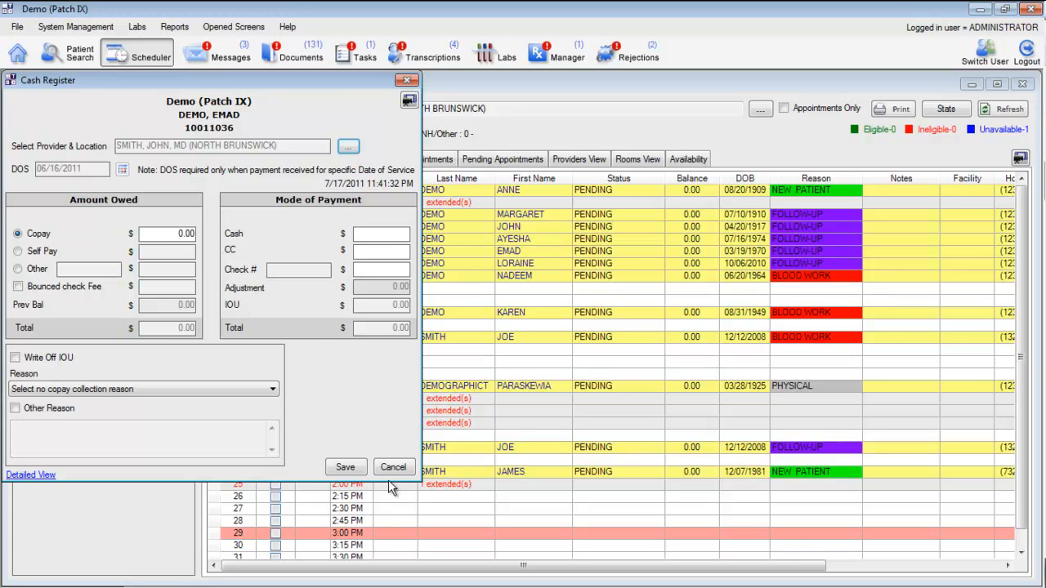
click(345, 467)
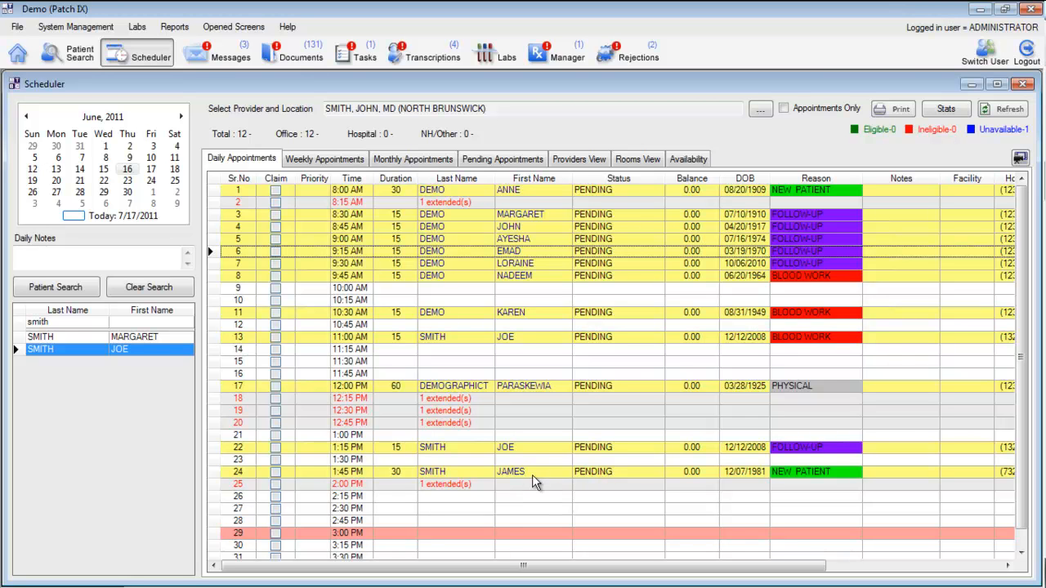
Step: Open the 1:45 PM appointment for editing and set its status to Completed
double_click(464, 474)
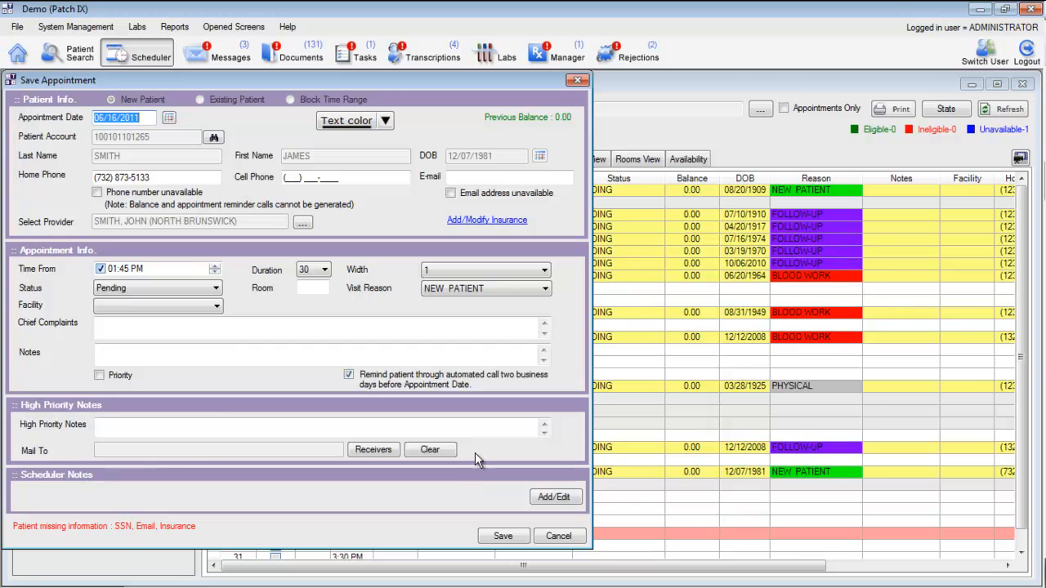
click(194, 290)
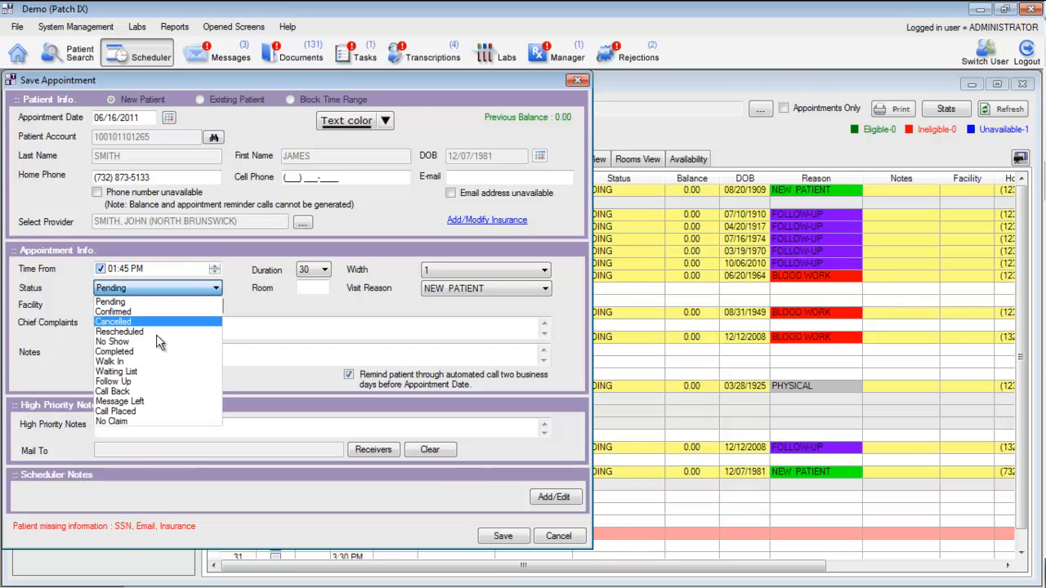
click(137, 351)
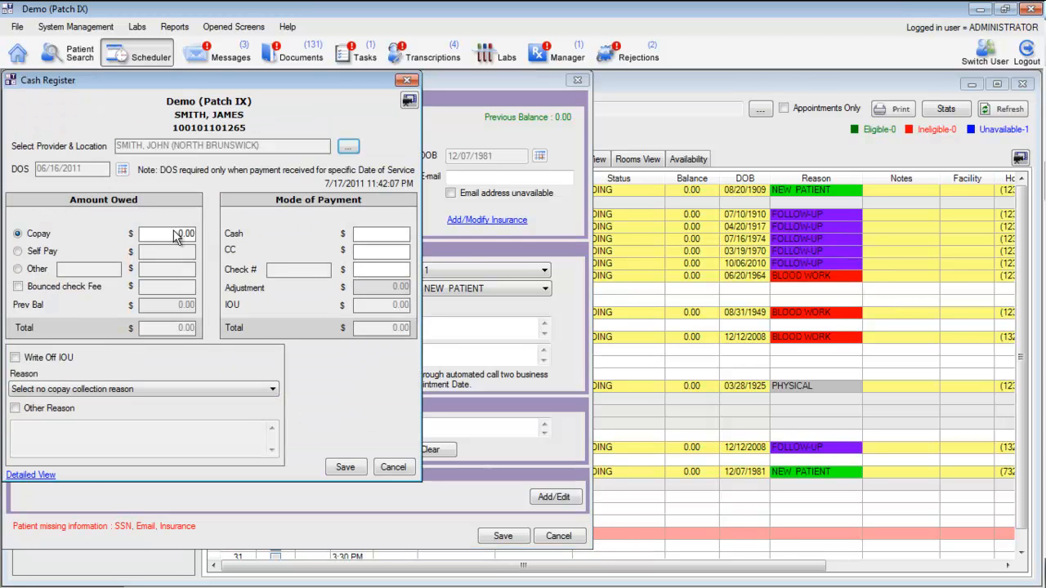
Step: Record a $20 copay paid with $20 cash for the 1:45 PM appointment, save it and close the payment receipt
drag(174, 234, 210, 239)
text(20)
click(380, 235)
text(20)
click(345, 467)
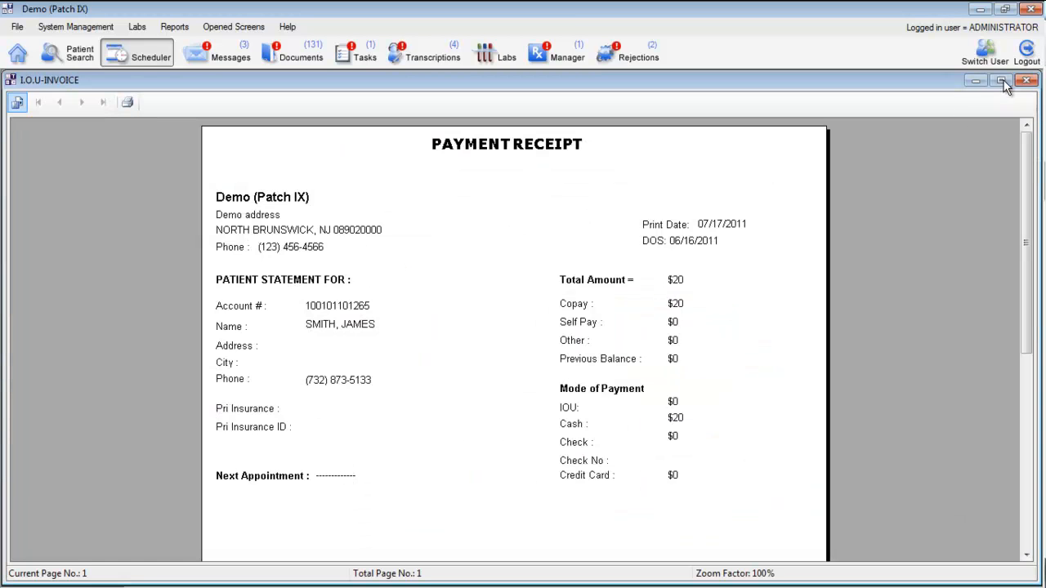
click(1027, 80)
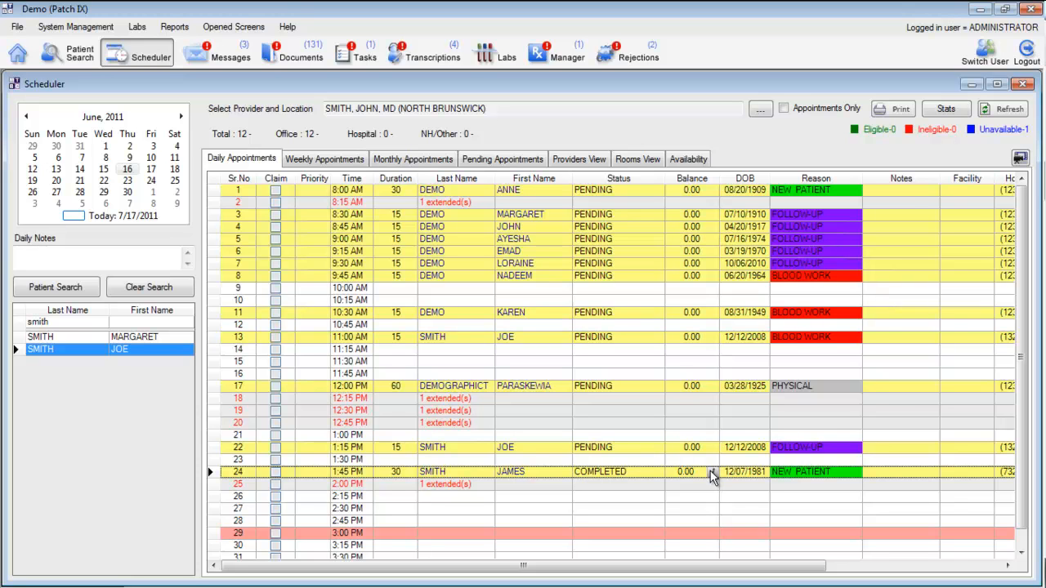
Step: Review the schedule in the weekly and monthly appointment views and in the Providers View
mouse_move(712, 472)
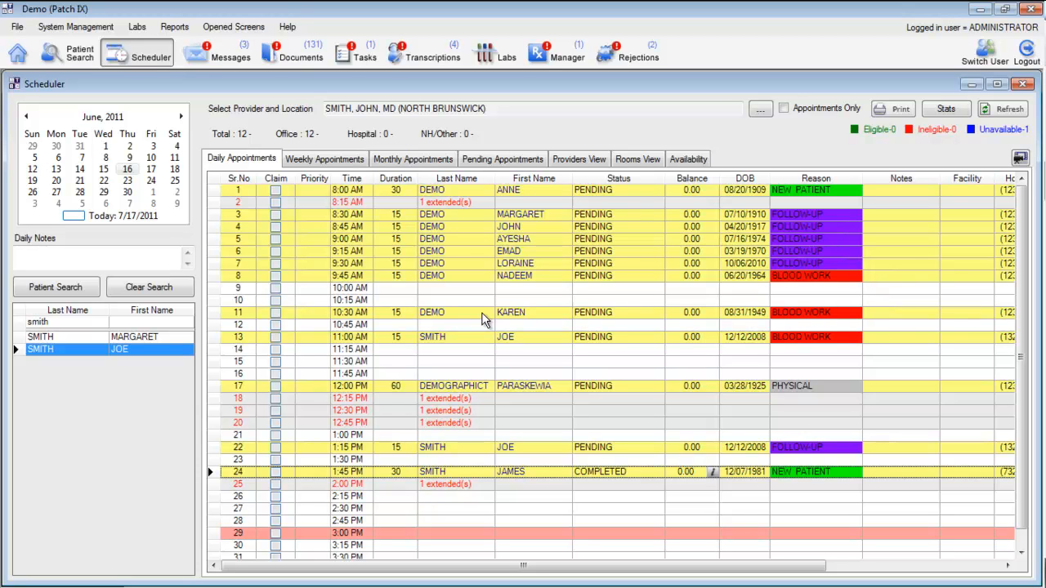
click(326, 159)
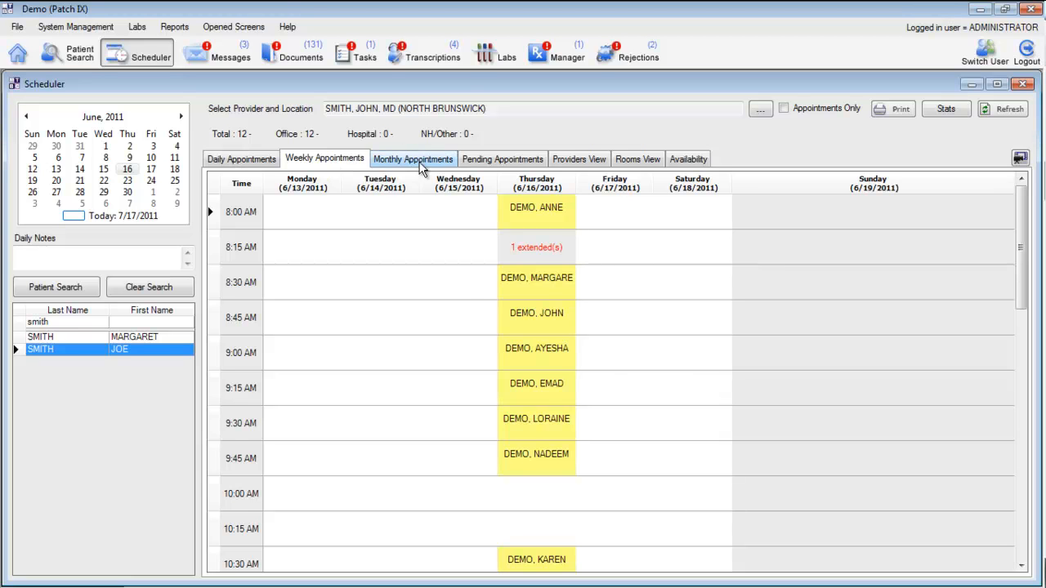
click(416, 160)
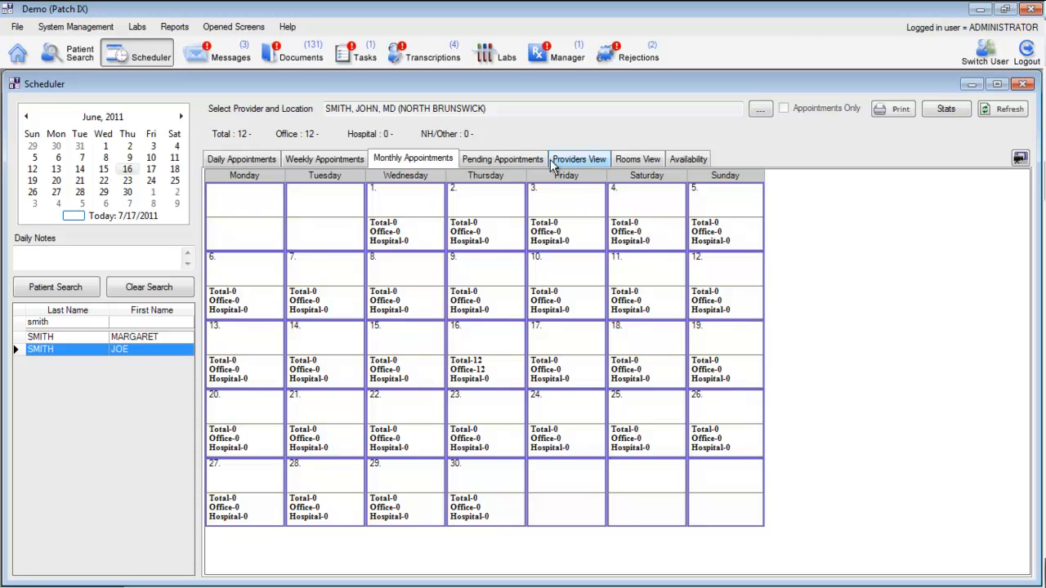
click(580, 160)
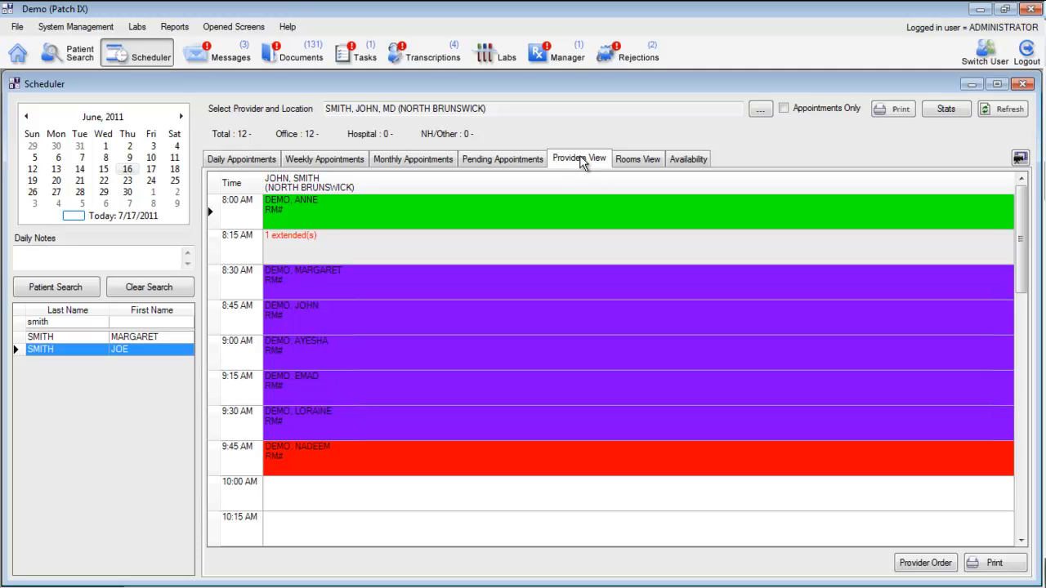
Step: Change the scheduler's provider and location selection to all providers and all locations
drag(327, 108, 516, 117)
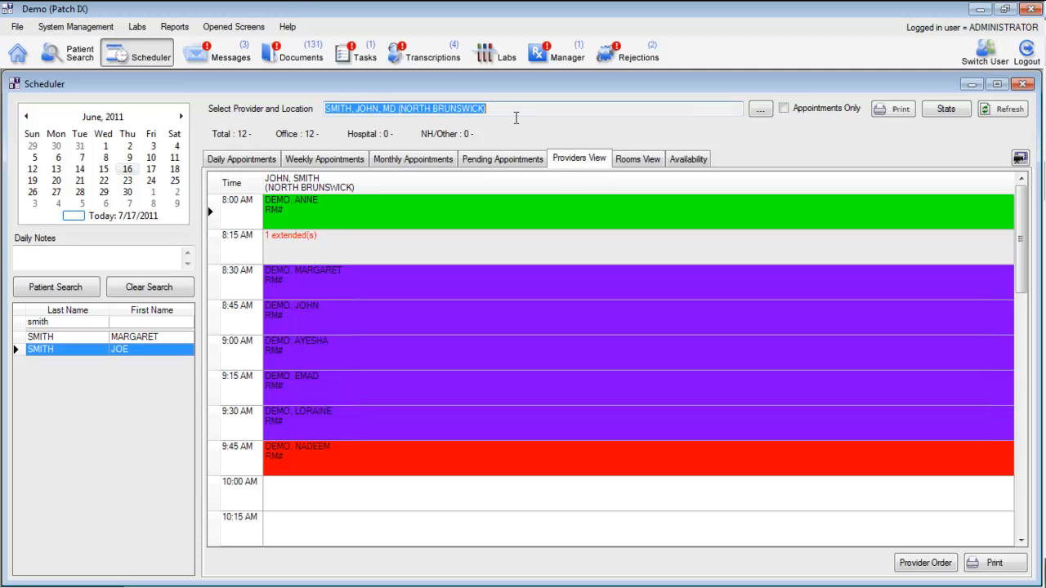
click(516, 109)
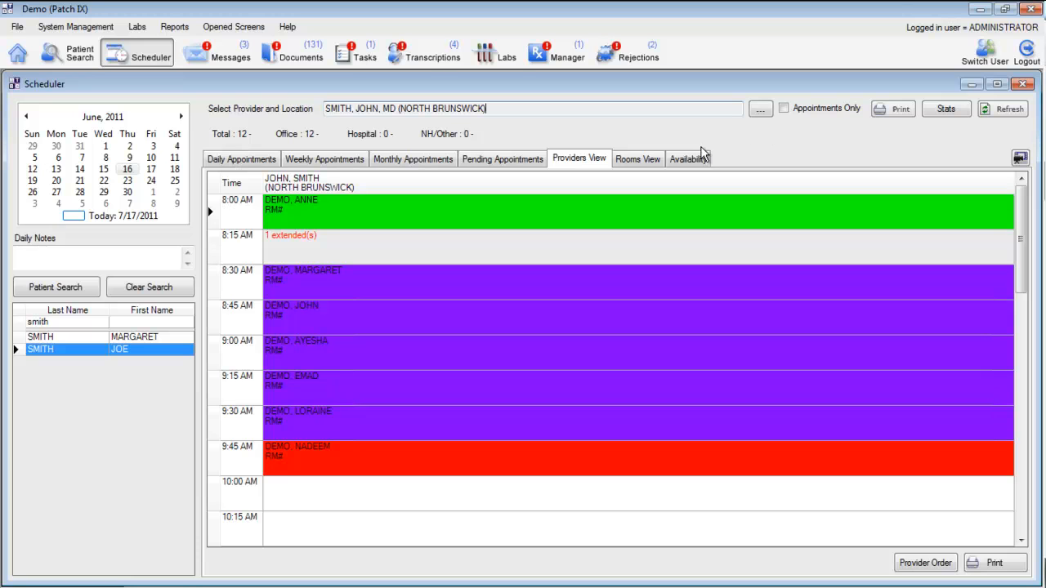
click(760, 114)
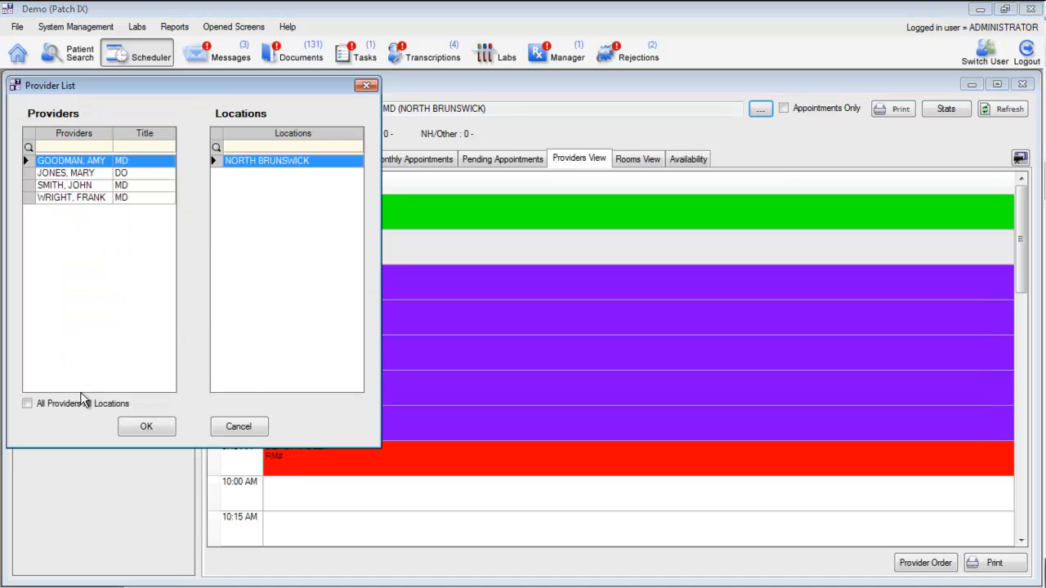
click(95, 409)
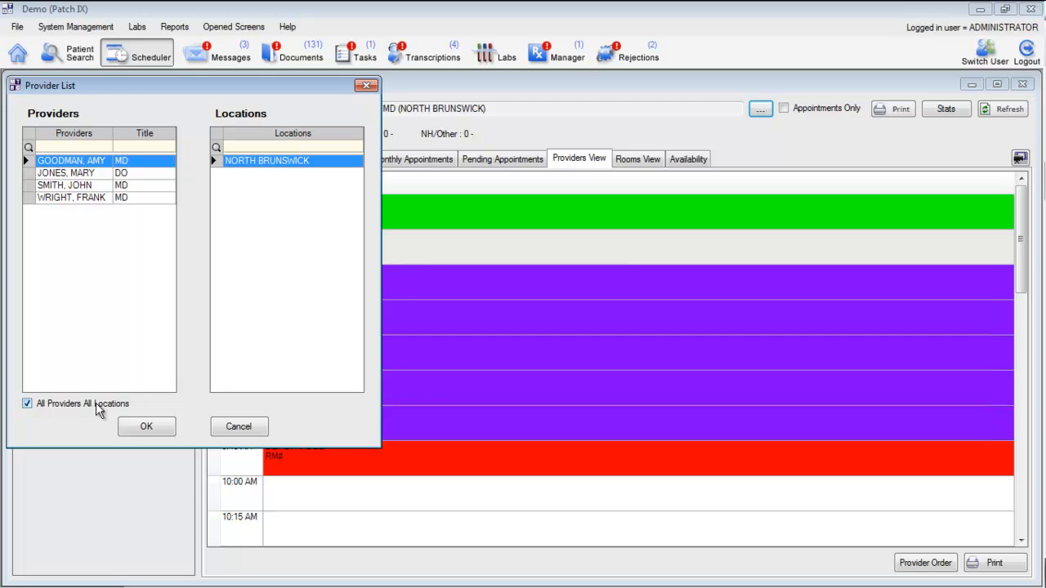
click(140, 428)
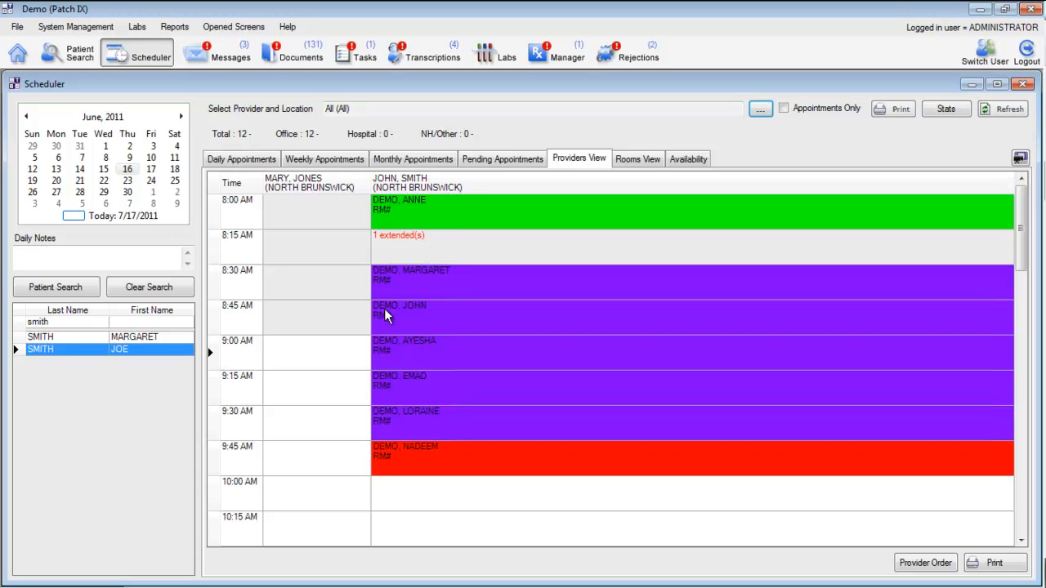
Step: Show the daily appointments list for all providers and check the provider and location selection
click(255, 165)
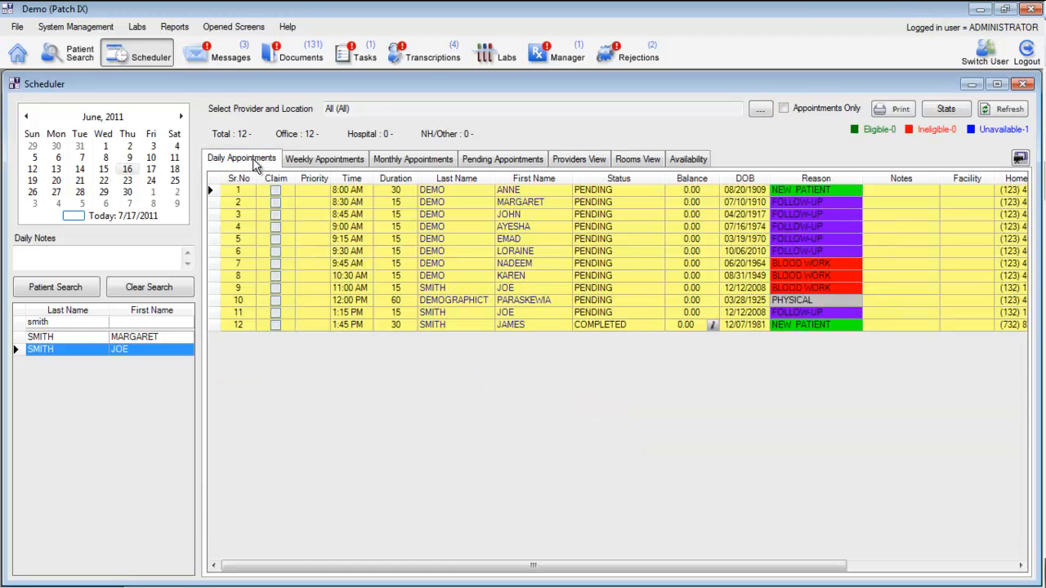
drag(361, 109, 311, 107)
click(374, 109)
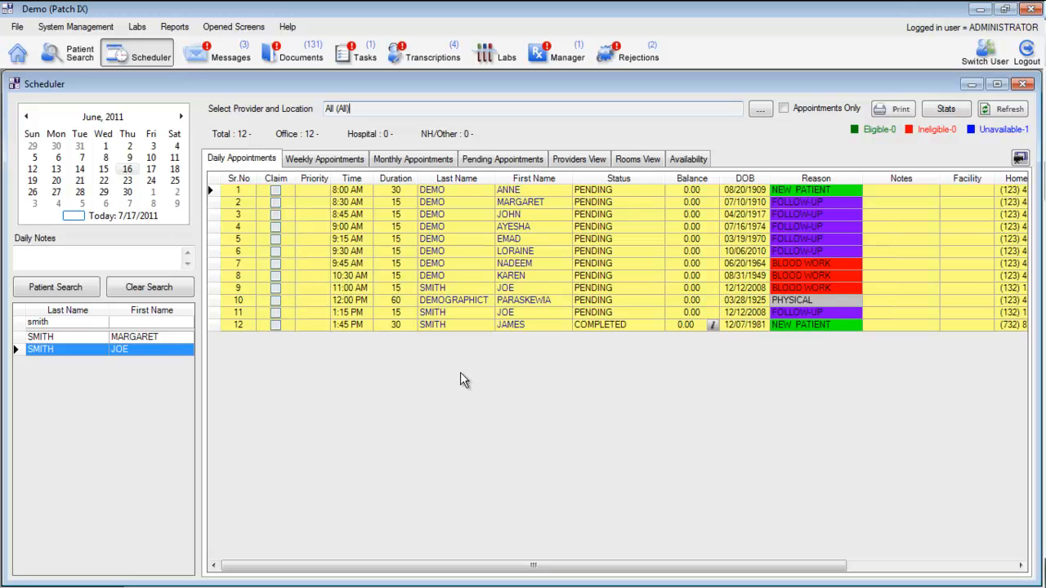
Step: Examine the appointment report options for Face Sheet, Office Super Bill and Patient Update Form, and close the reports without printing
click(904, 115)
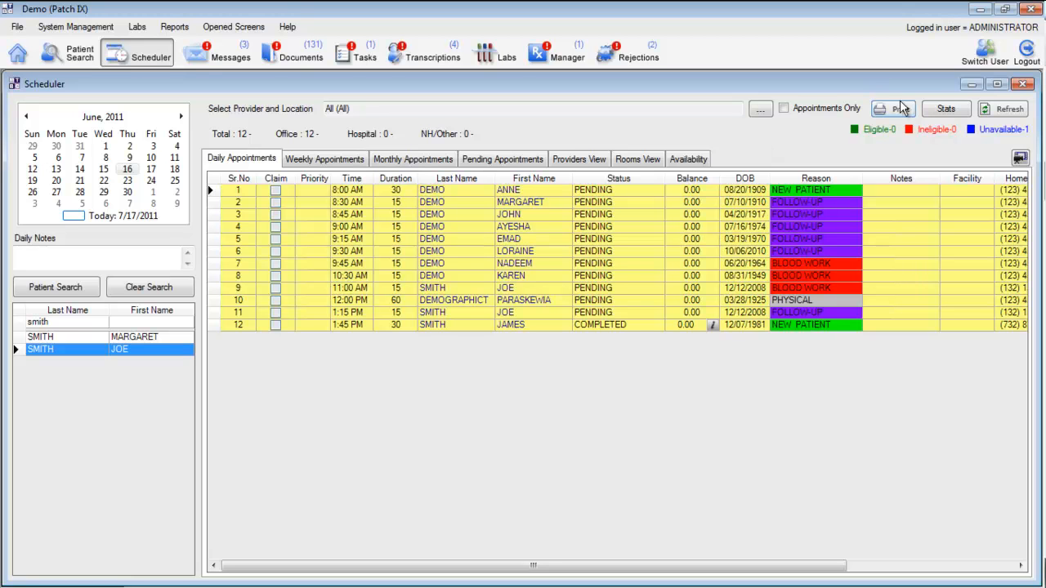
click(902, 114)
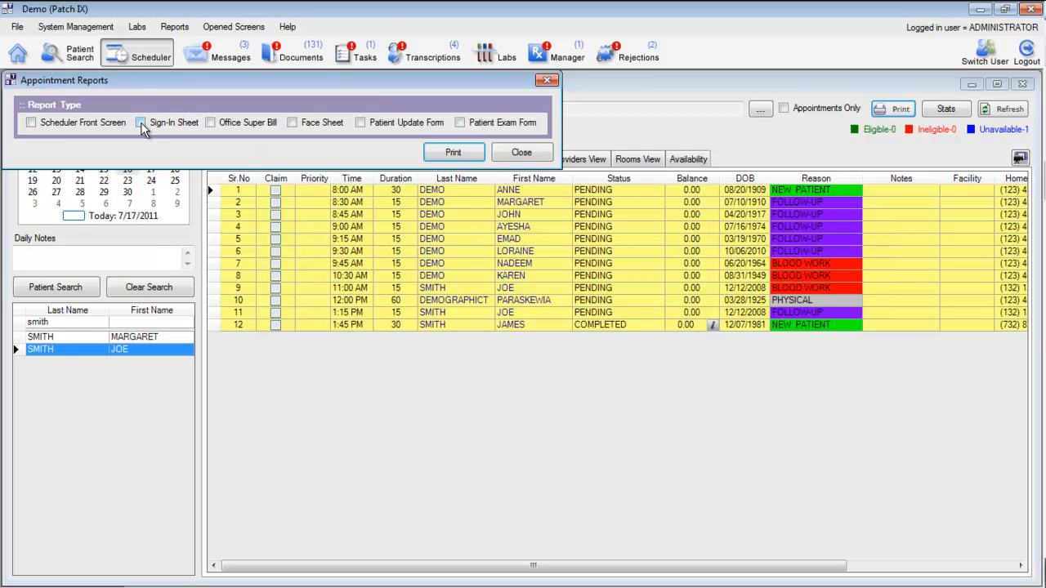
click(292, 124)
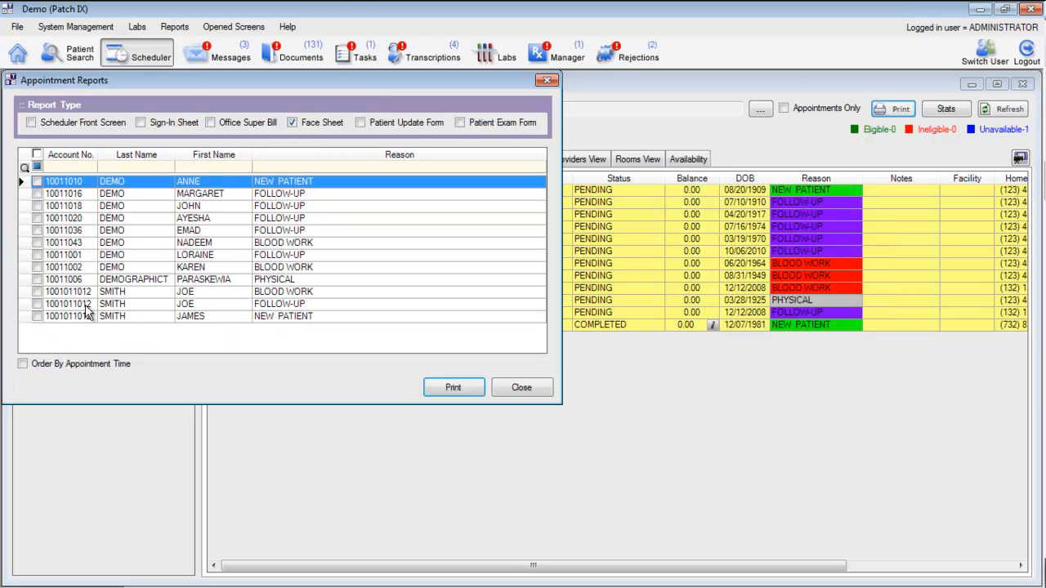
click(227, 125)
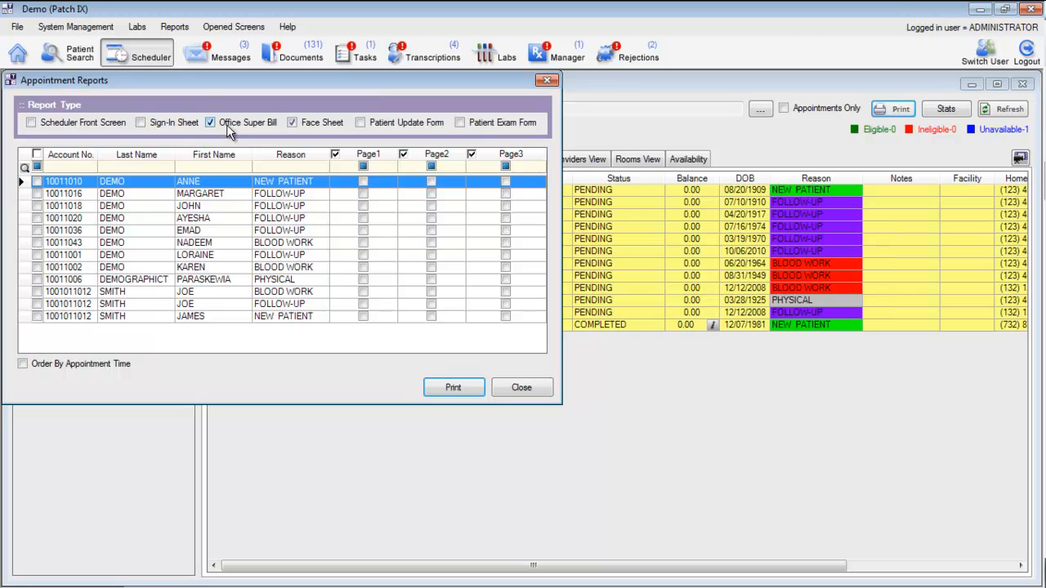
click(304, 124)
click(264, 124)
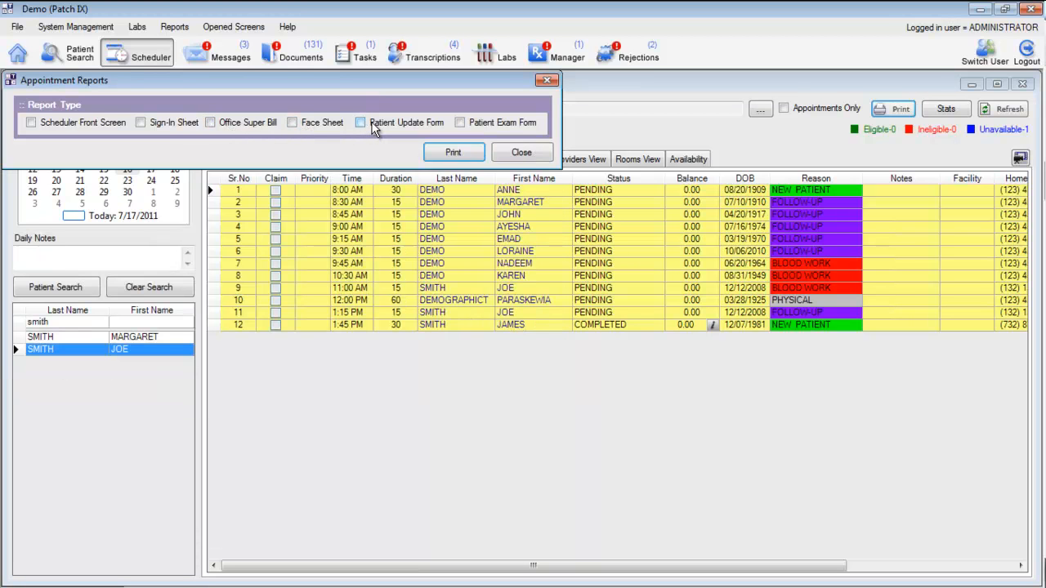
click(361, 123)
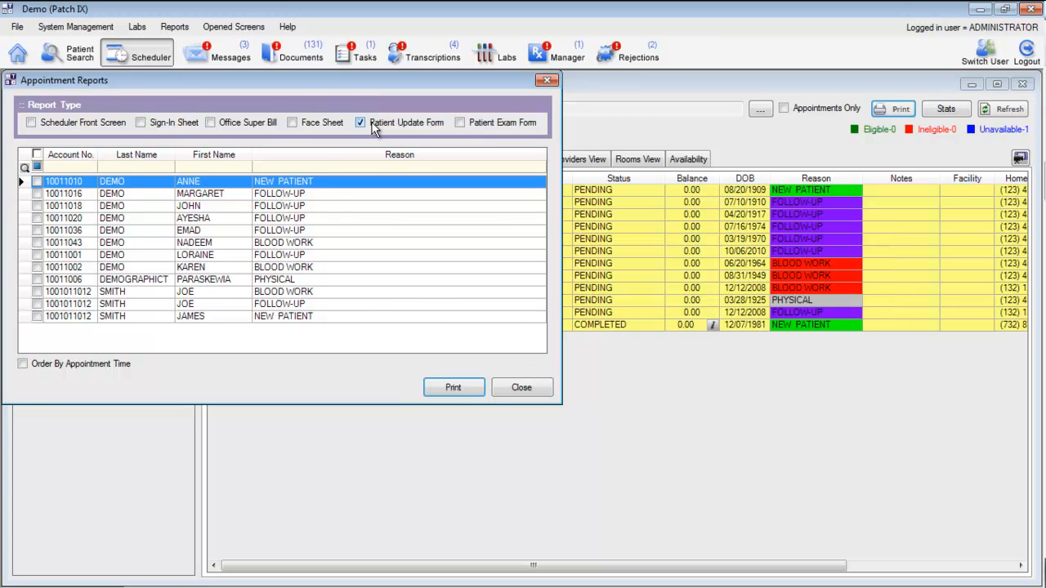
click(546, 80)
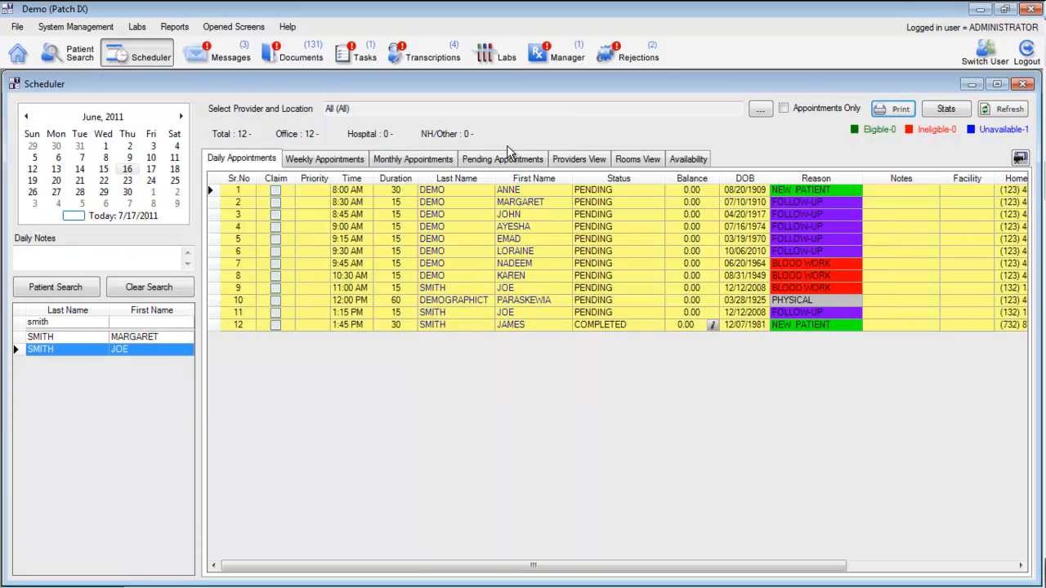